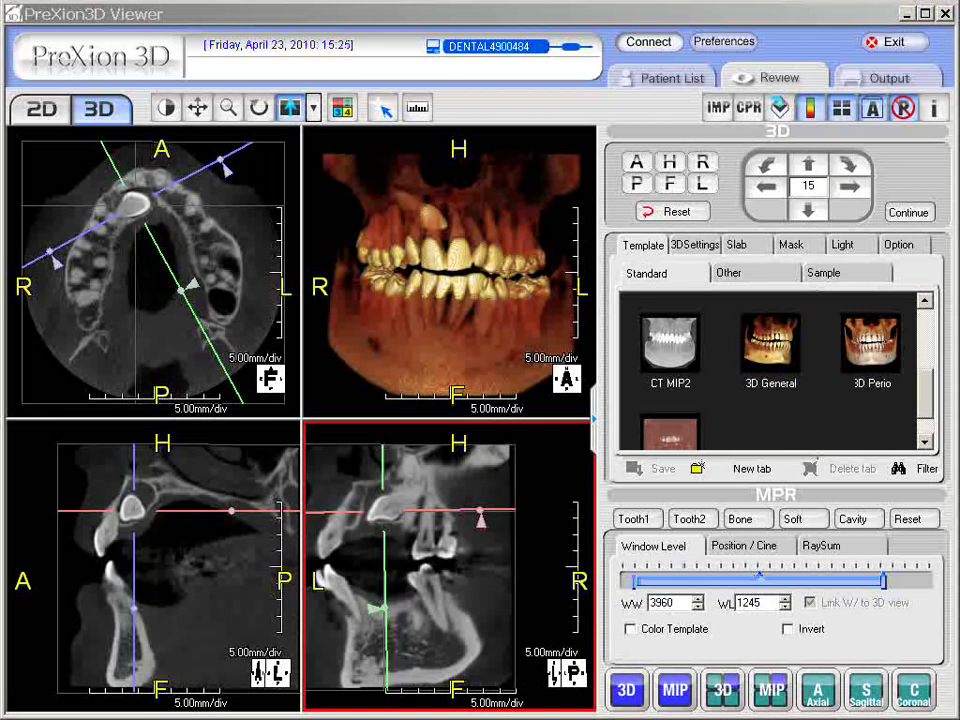
{"action": "left_click", "coordinate": [222, 478]}
{"action": "left_click", "coordinate": [214, 400]}
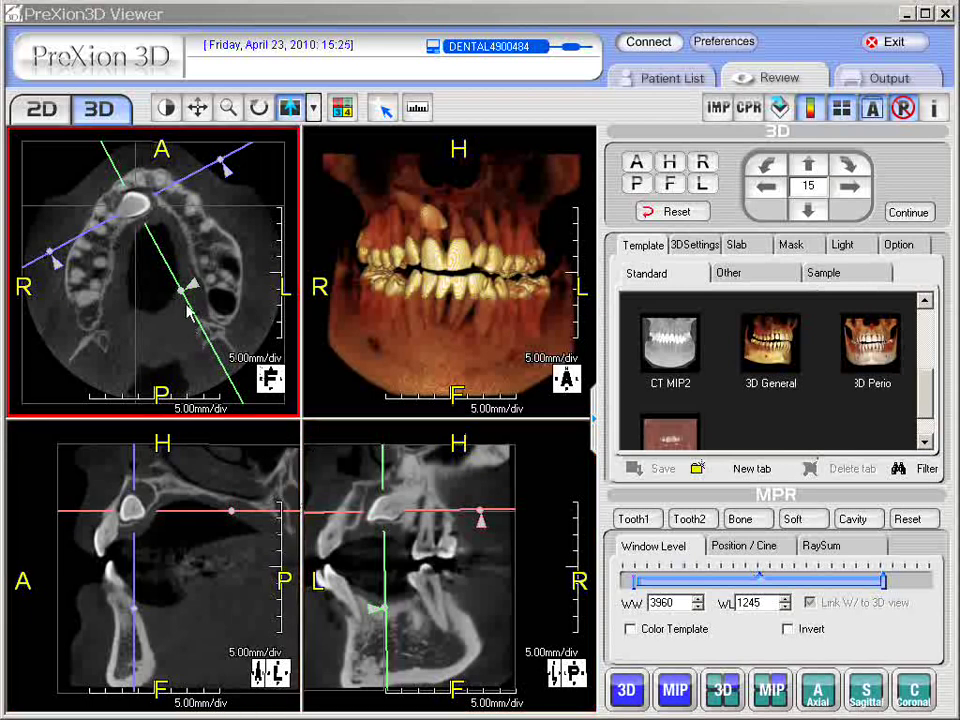
{"action": "left_click", "coordinate": [420, 214]}
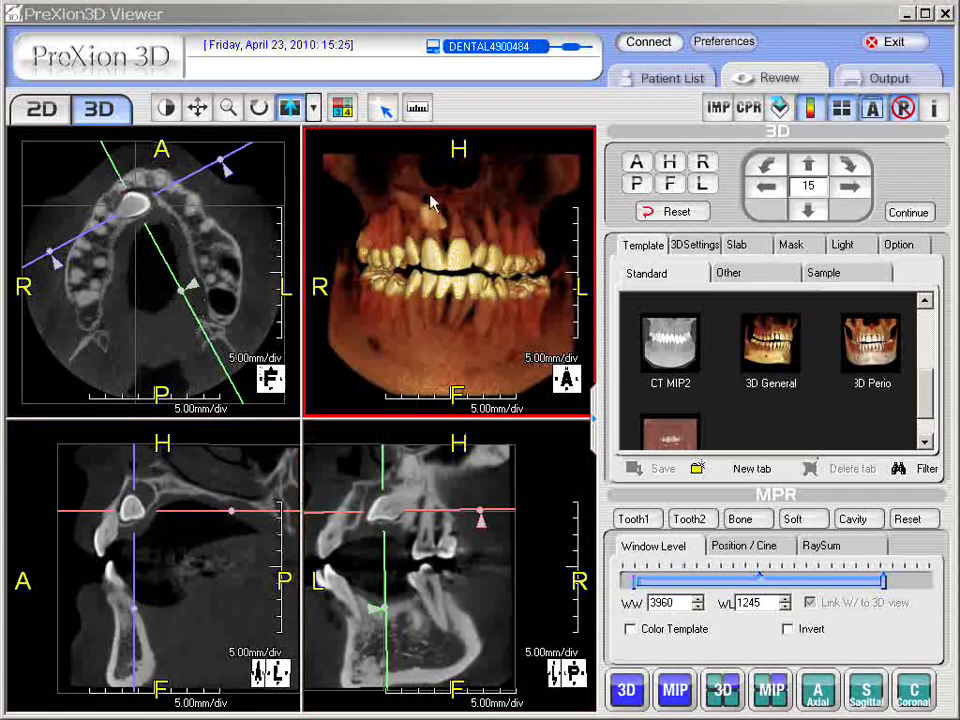
{"action": "left_click", "coordinate": [160, 170]}
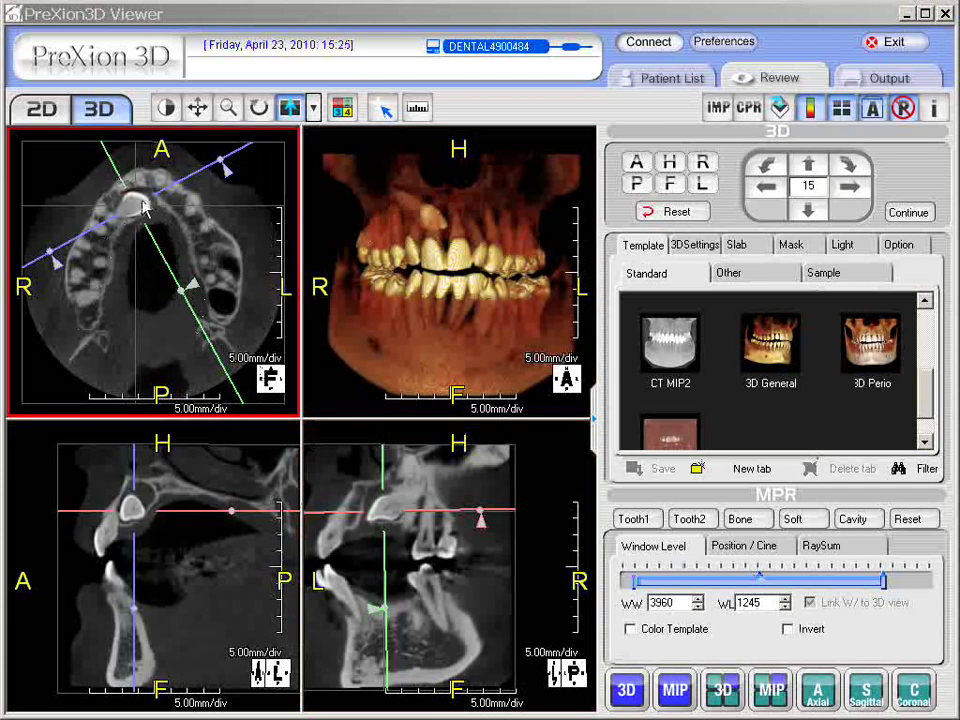
{"action": "left_click", "coordinate": [142, 444]}
{"action": "left_click", "coordinate": [350, 510]}
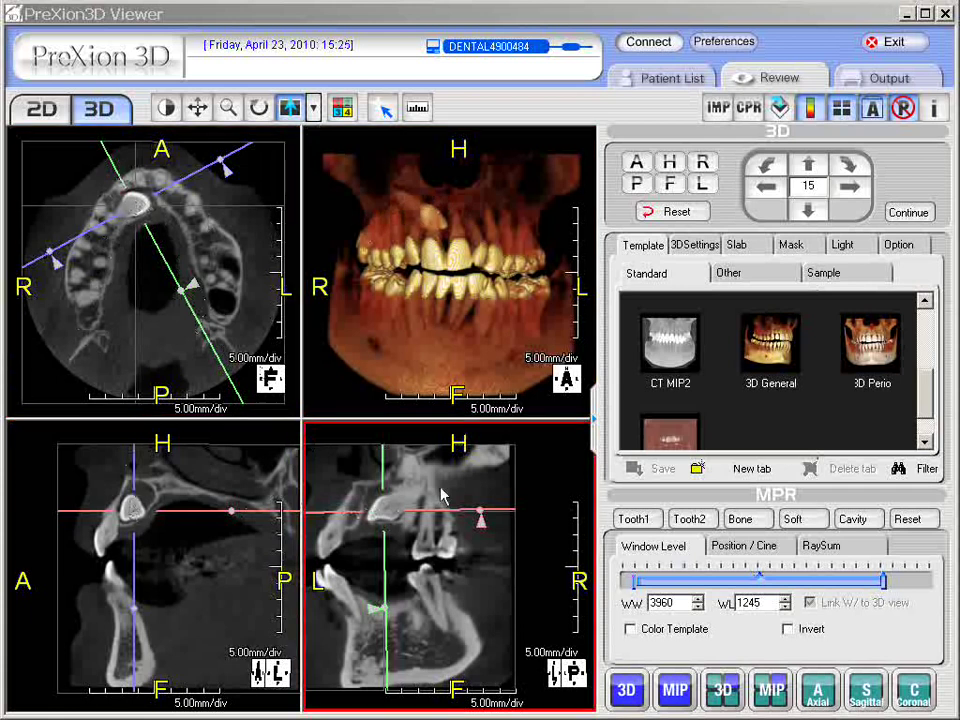
{"action": "left_click", "coordinate": [118, 527]}
{"action": "left_click", "coordinate": [390, 326]}
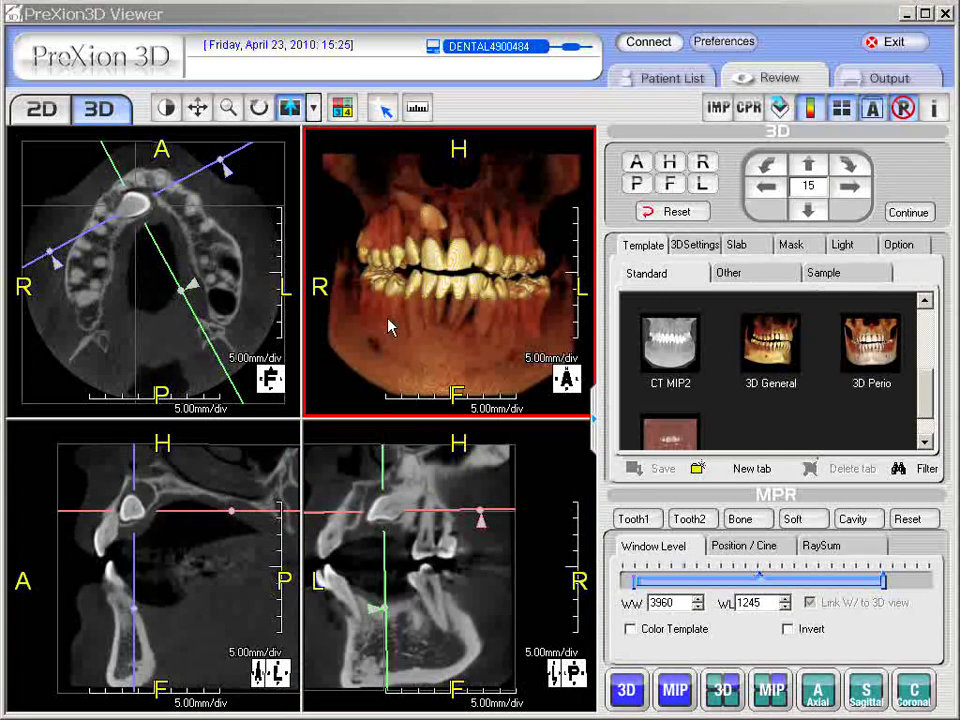
Enlarge the 3D view and add an arrow pointing at the impacted upper tooth, labelled "retained"
{"action": "double_click", "coordinate": [440, 278]}
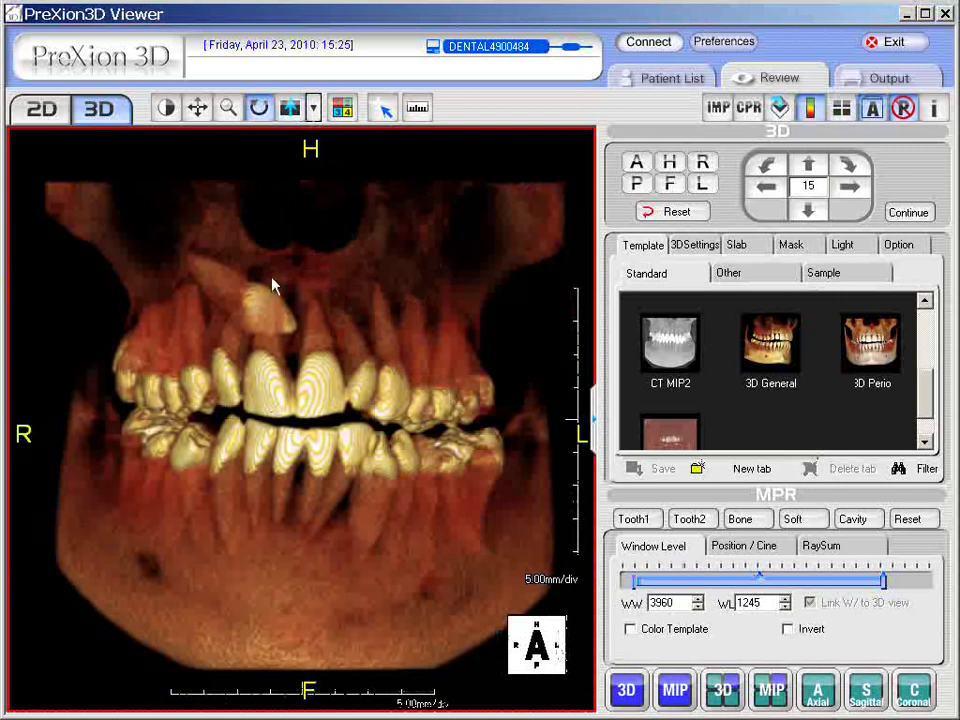
{"action": "right_click", "coordinate": [343, 260]}
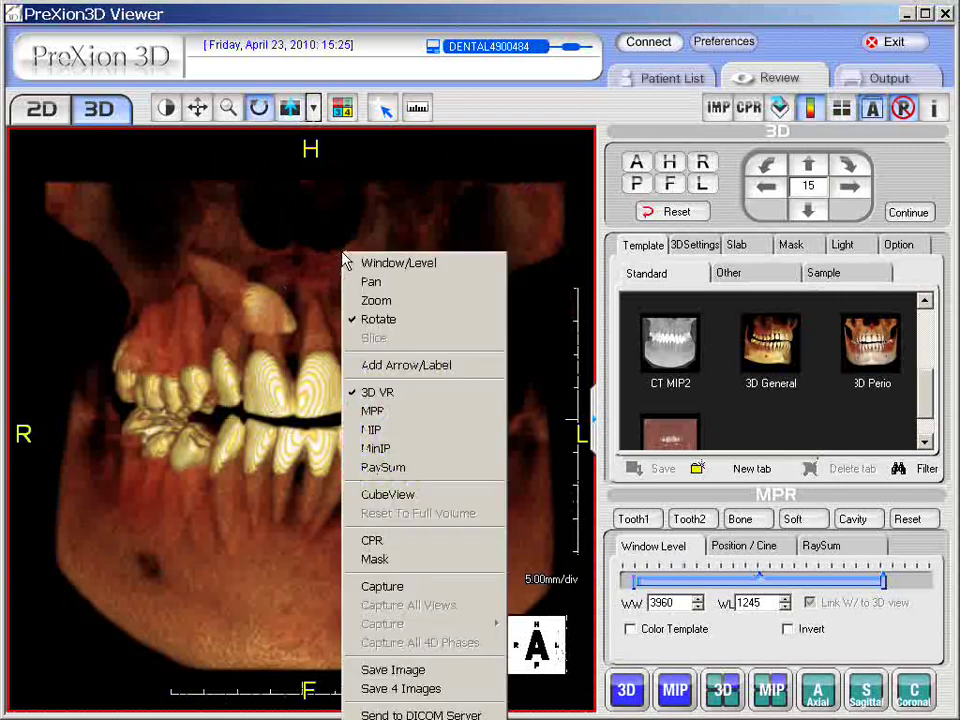
{"action": "left_click", "coordinate": [403, 367]}
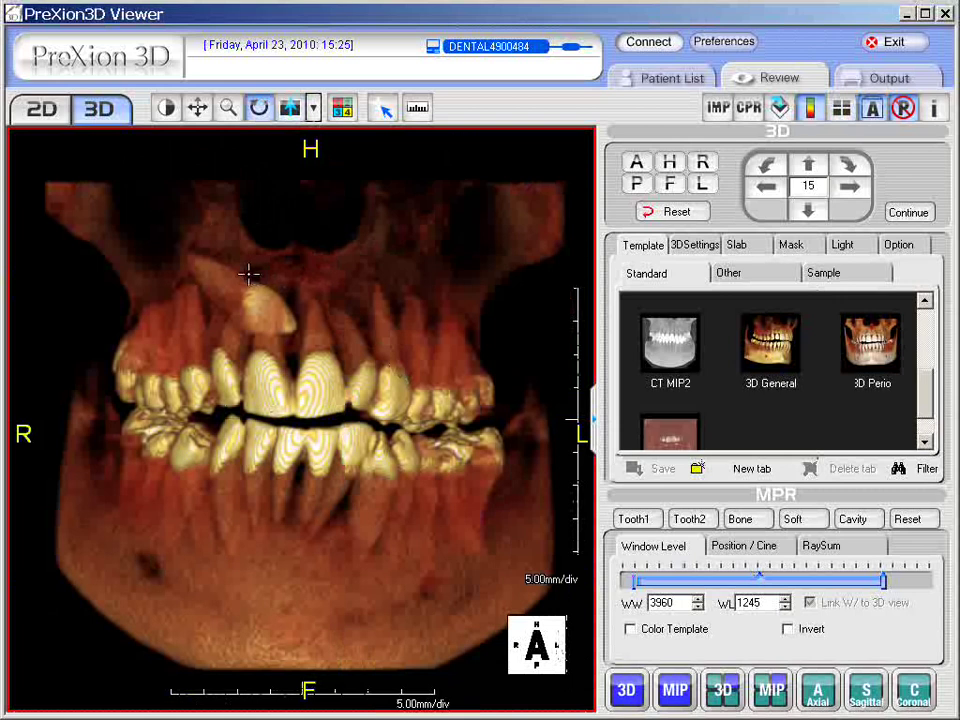
{"action": "left_click_drag", "start_coordinate": [250, 270], "coordinate": [357, 180]}
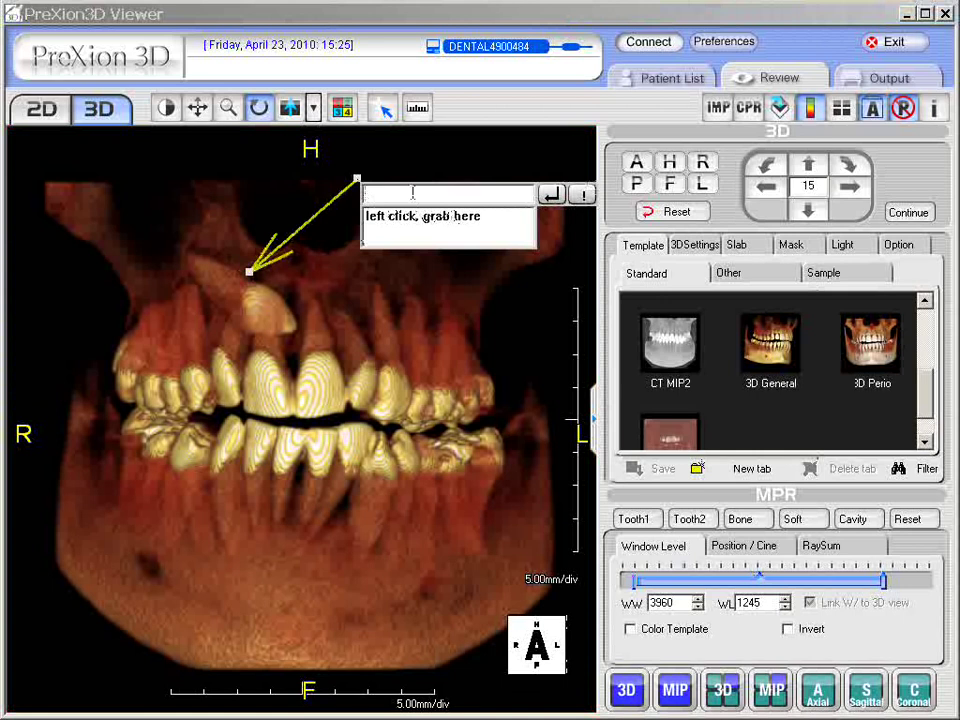
{"action": "type", "text": "retained"}
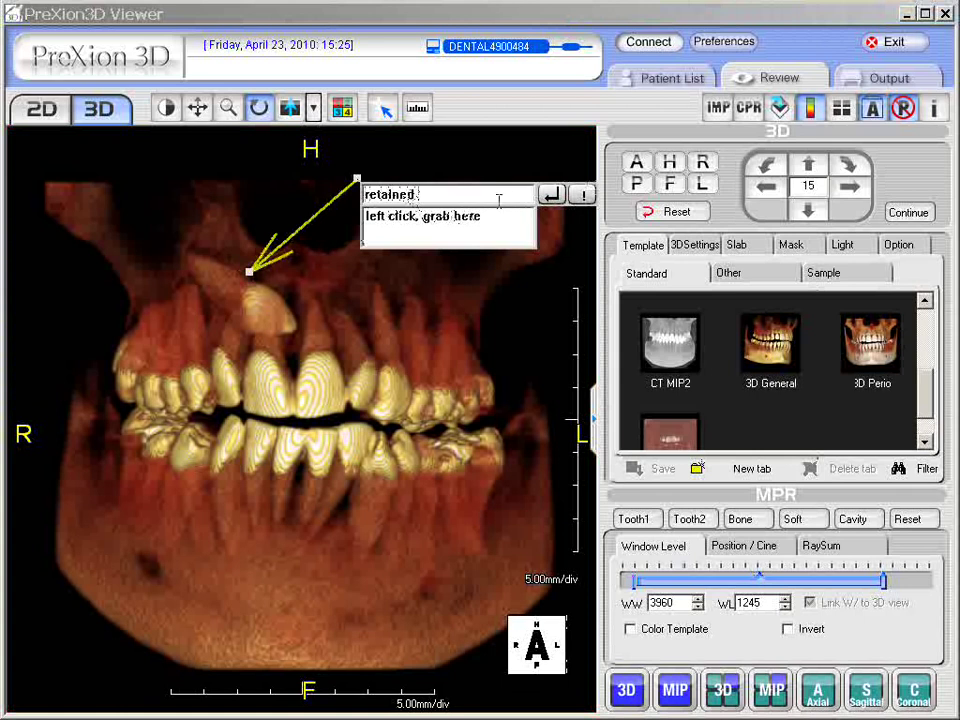
{"action": "left_click", "coordinate": [552, 195]}
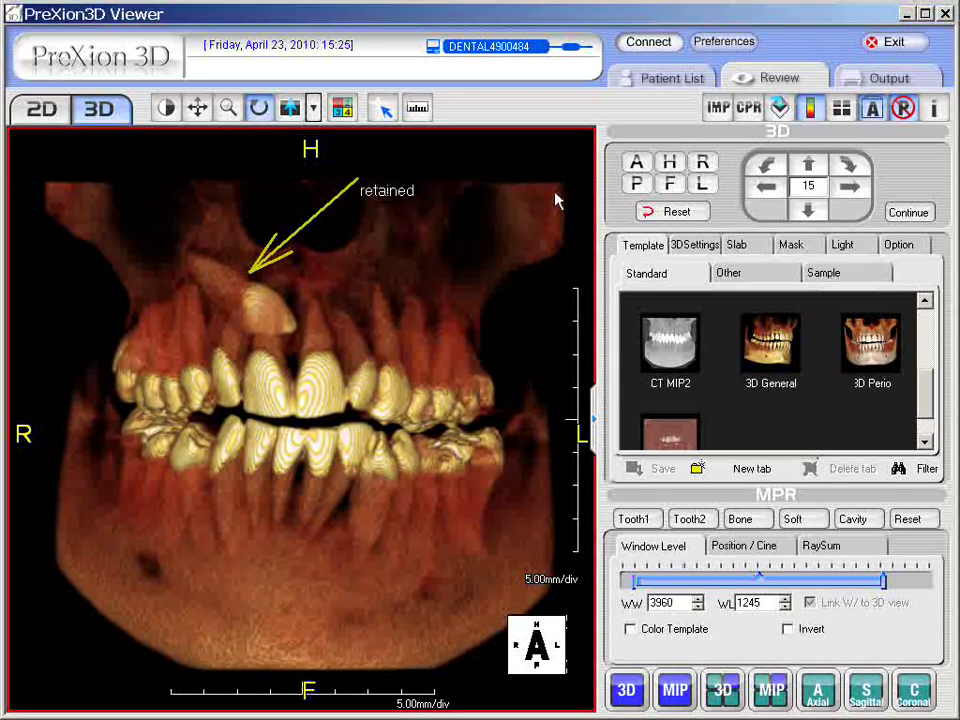
Add a second arrow pointing at the crown tip of the impacted tooth, reusing the stored label text "retained"
{"action": "right_click", "coordinate": [342, 272]}
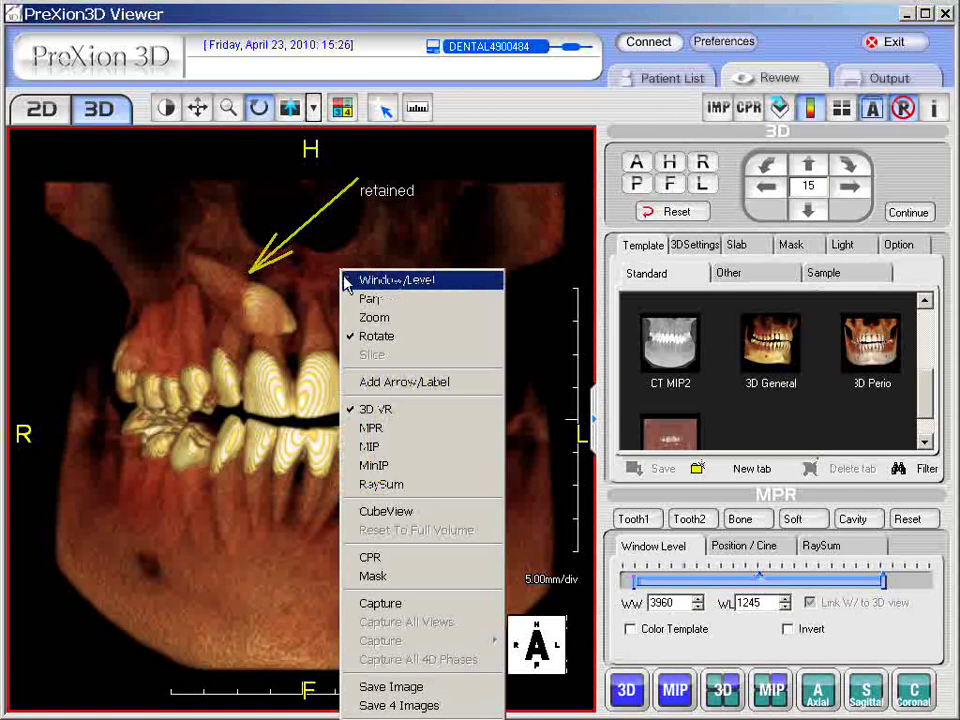
{"action": "left_click", "coordinate": [440, 382]}
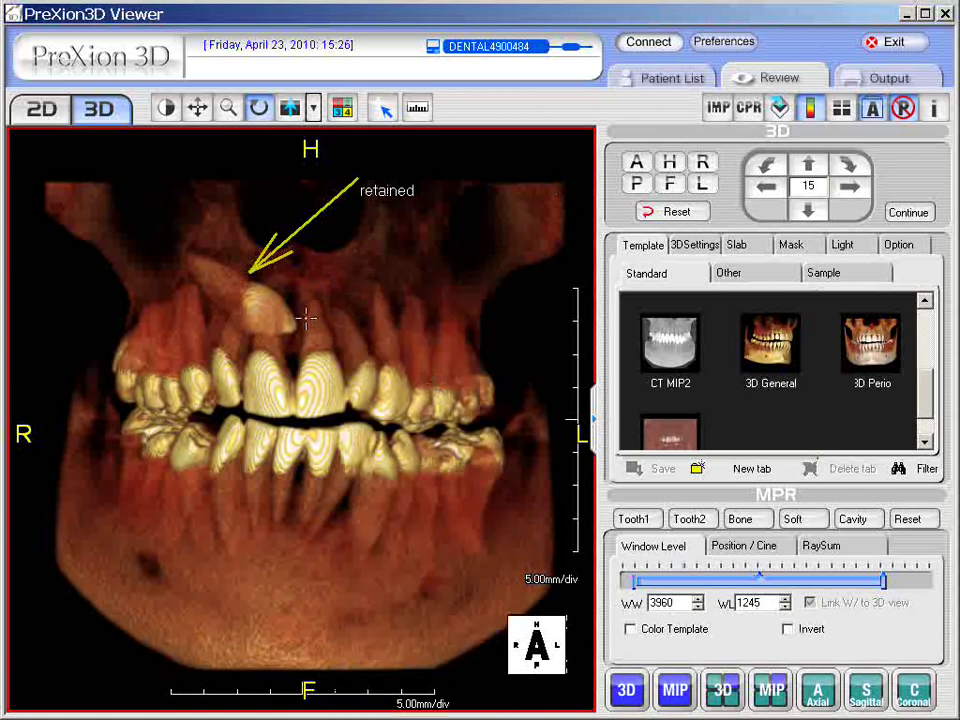
{"action": "left_click_drag", "start_coordinate": [301, 318], "coordinate": [474, 280]}
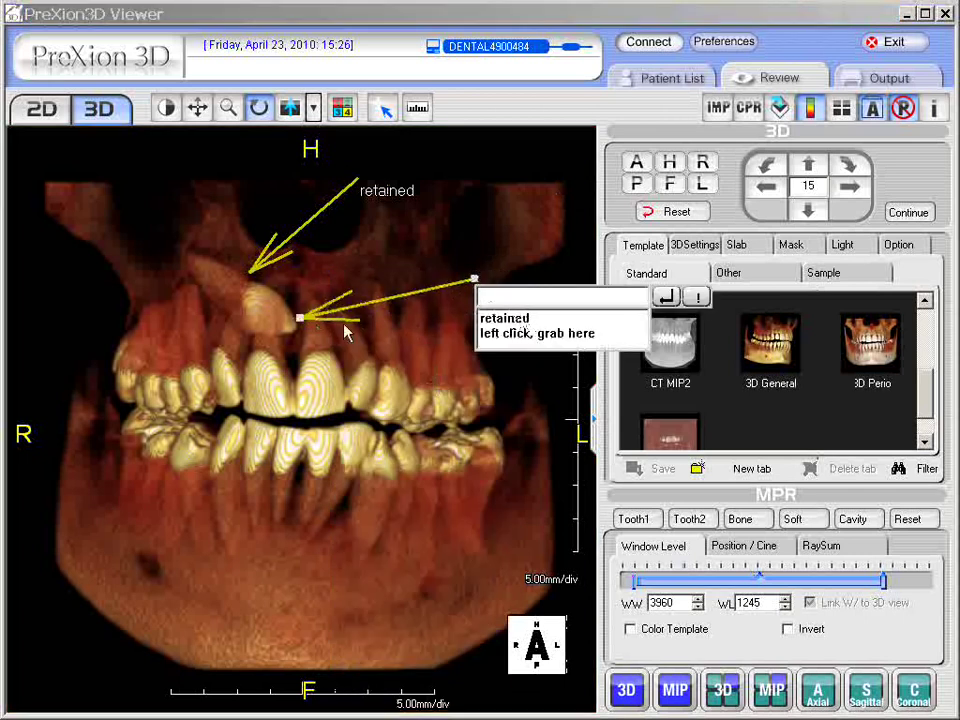
{"action": "left_click", "coordinate": [508, 320]}
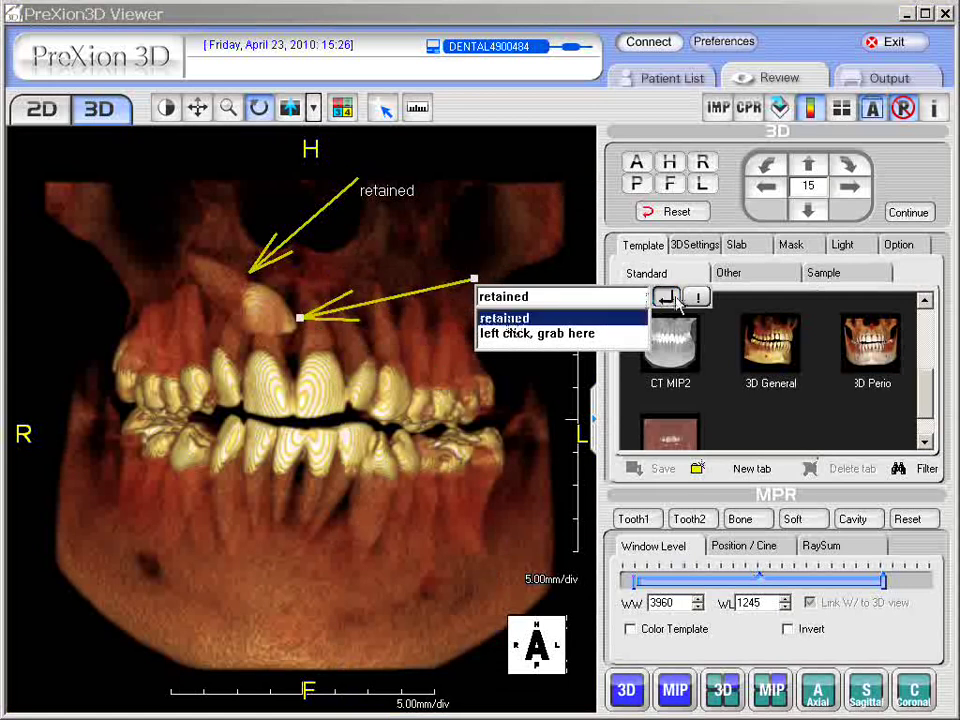
{"action": "left_click", "coordinate": [666, 297]}
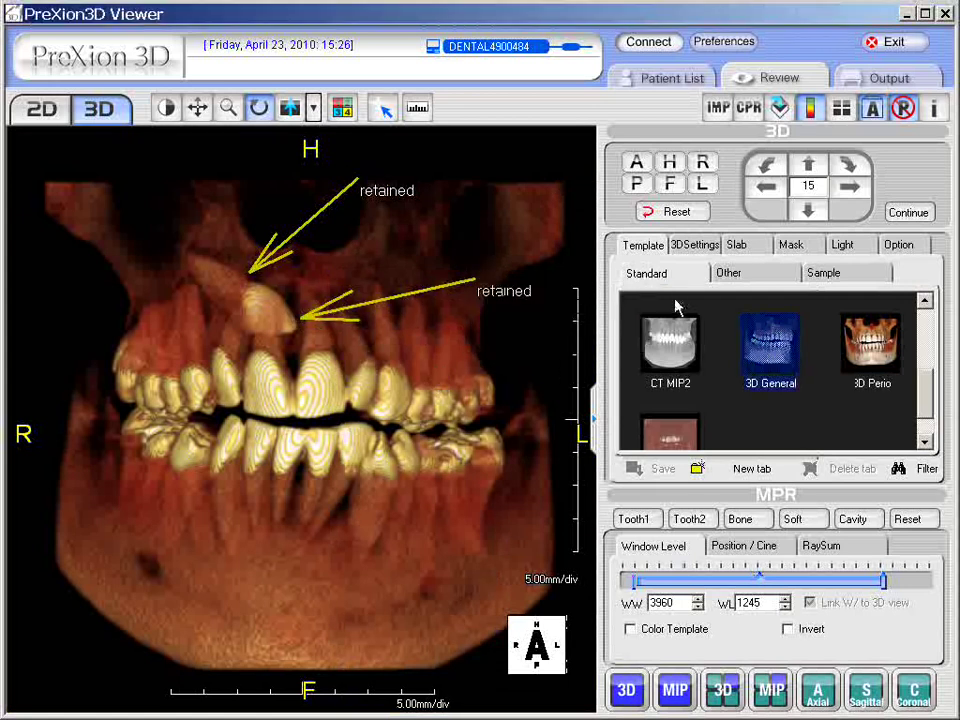
Delete the second arrow and its label at the crown tip
{"action": "right_click", "coordinate": [492, 303]}
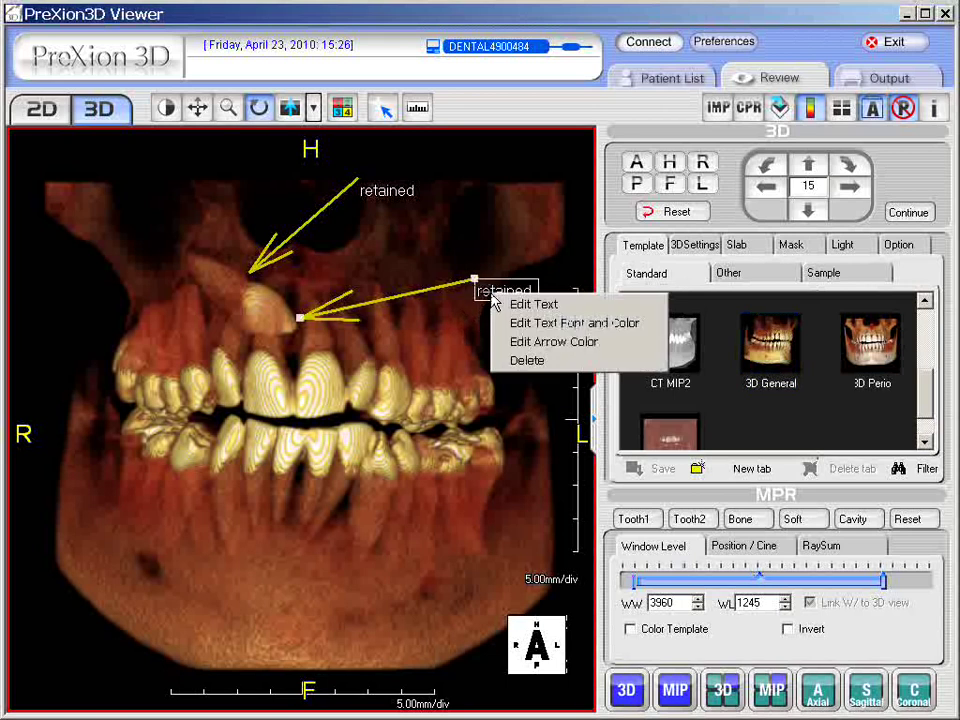
{"action": "left_click", "coordinate": [537, 366]}
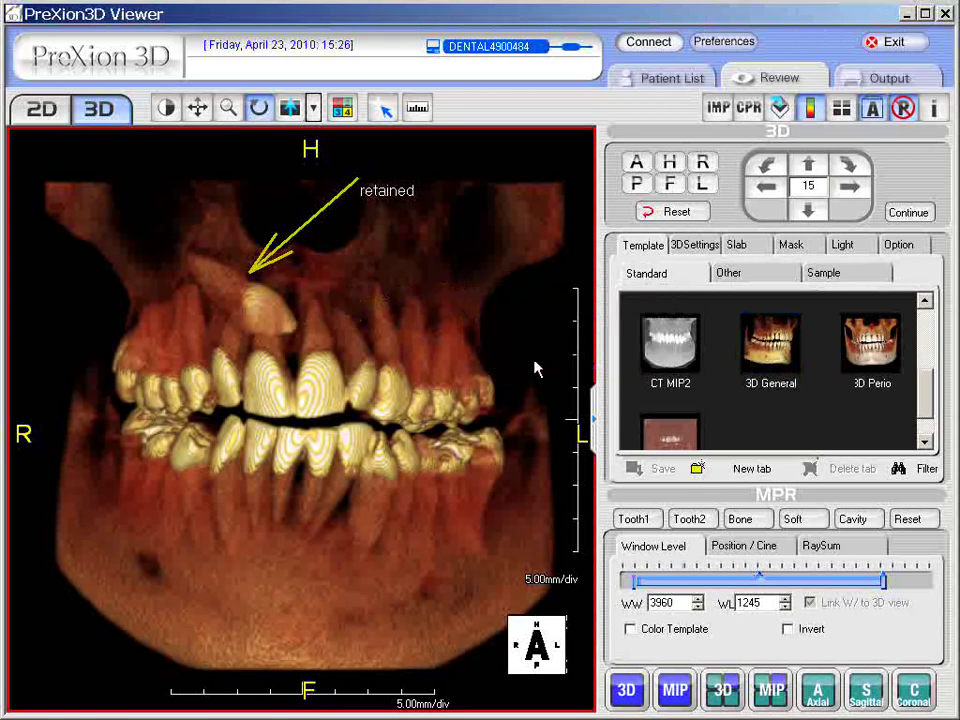
Move the tip of the remaining "retained" arrow slightly closer to the crown of the impacted tooth
{"action": "left_click", "coordinate": [380, 192]}
{"action": "right_click", "coordinate": [390, 191]}
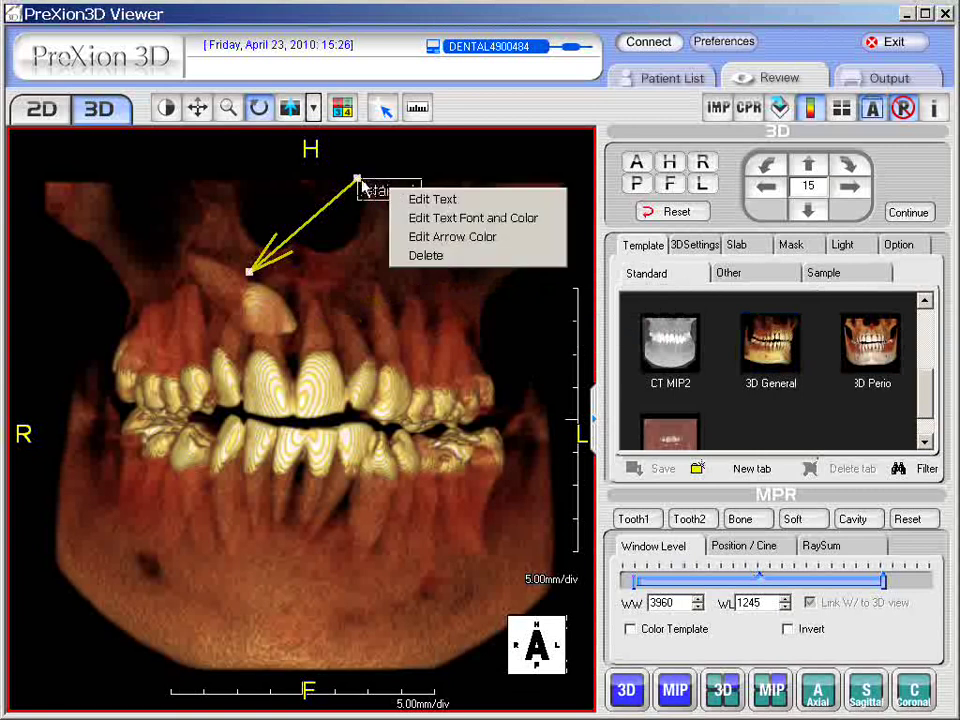
{"action": "left_click", "coordinate": [250, 272]}
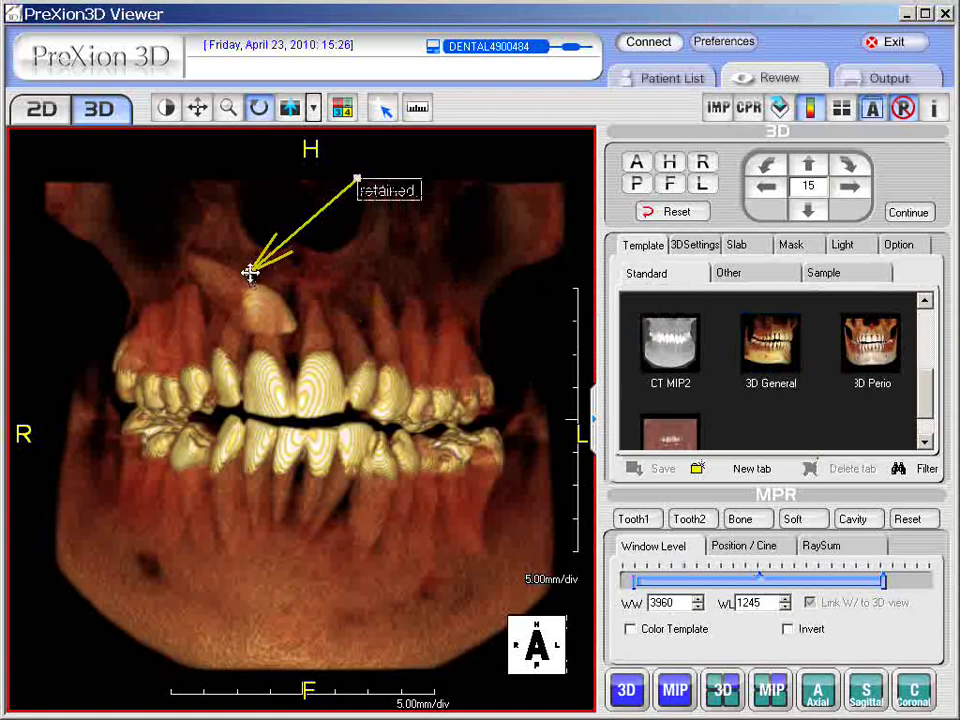
{"action": "mouse_move", "coordinate": [250, 272]}
{"action": "left_mouse_down"}
{"action": "mouse_move", "coordinate": [257, 266]}
{"action": "mouse_move", "coordinate": [270, 278]}
{"action": "mouse_move", "coordinate": [240, 252]}
{"action": "mouse_move", "coordinate": [253, 276]}
{"action": "mouse_move", "coordinate": [272, 276]}
{"action": "mouse_move", "coordinate": [225, 251]}
{"action": "mouse_move", "coordinate": [259, 283]}
{"action": "mouse_move", "coordinate": [268, 274]}
{"action": "mouse_move", "coordinate": [256, 278]}
{"action": "left_mouse_up"}
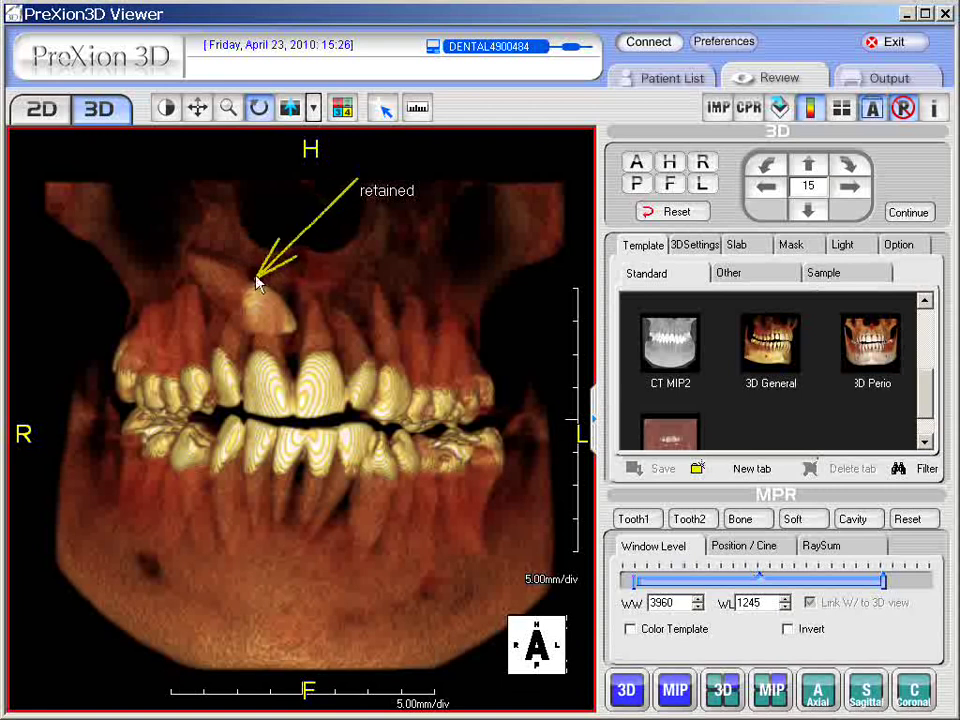
Format the arrow's "retained" label text as bold, size 18, in red
{"action": "right_click", "coordinate": [390, 197]}
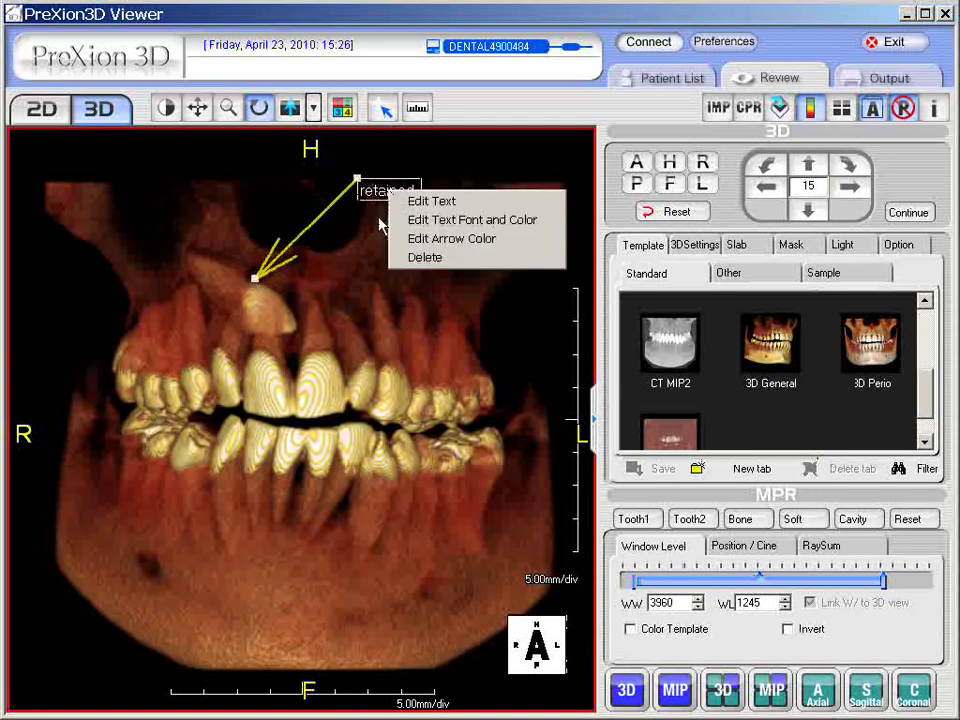
{"action": "left_click", "coordinate": [438, 220]}
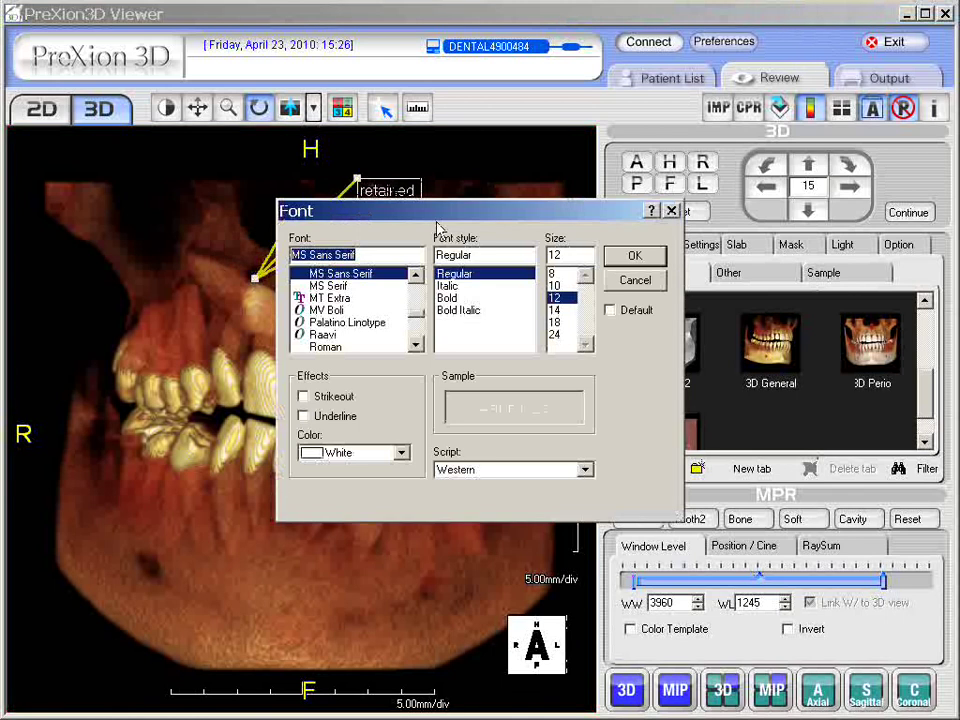
{"action": "left_click", "coordinate": [560, 324]}
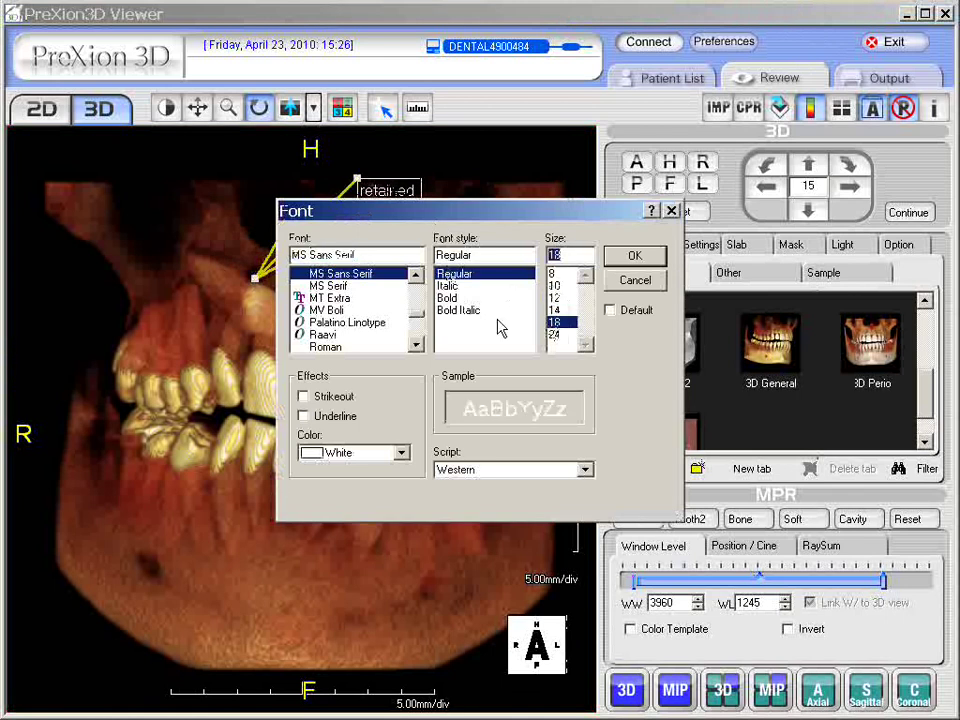
{"action": "left_click", "coordinate": [450, 298]}
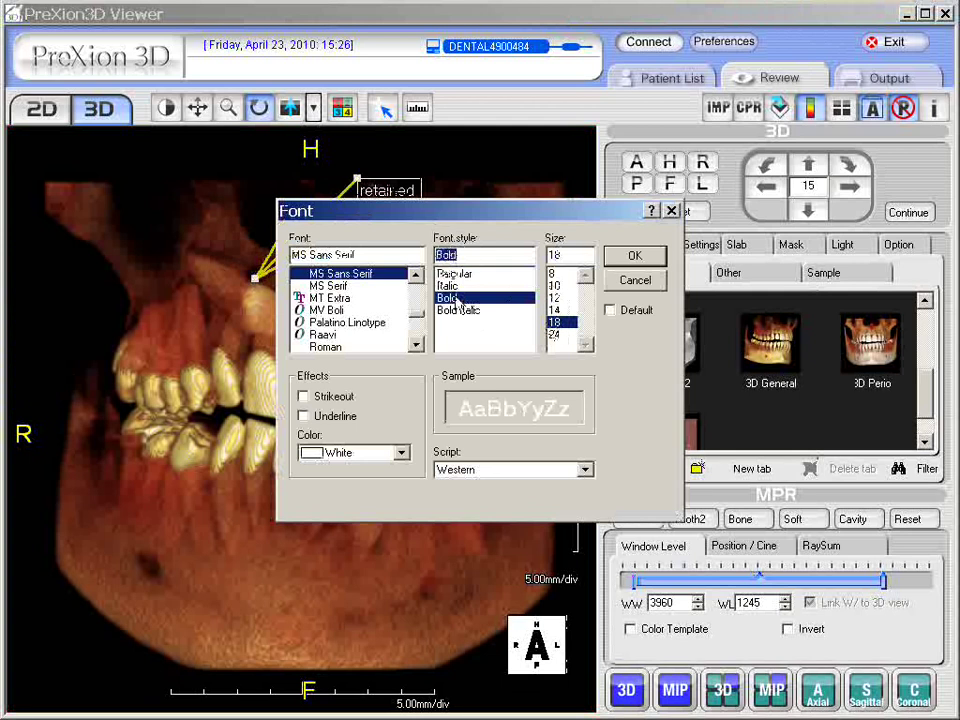
{"action": "left_click", "coordinate": [400, 454]}
{"action": "left_click", "coordinate": [325, 507]}
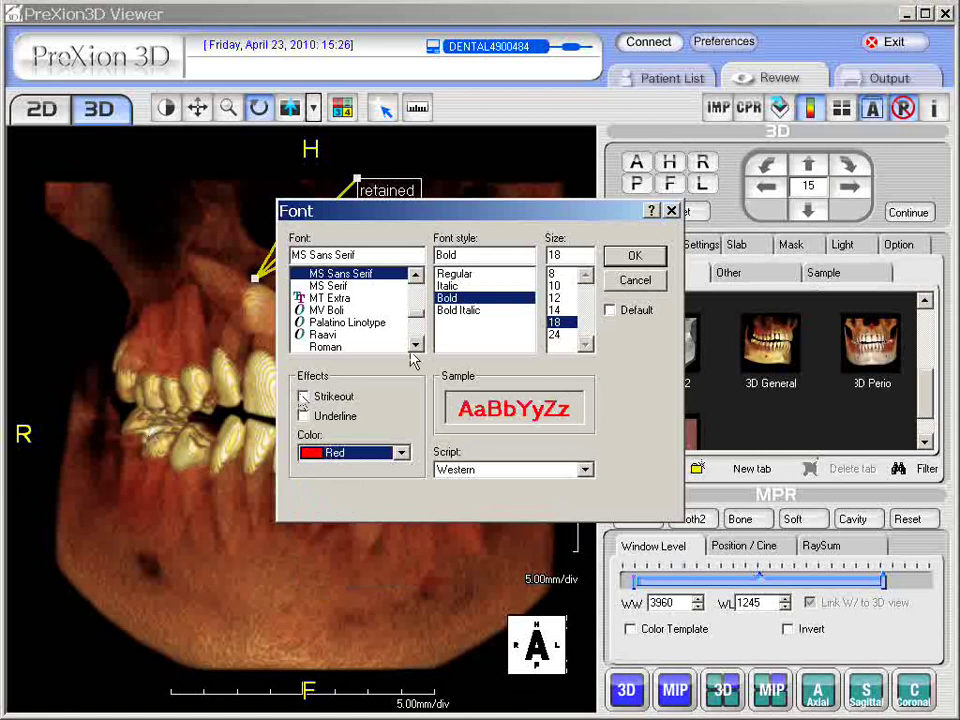
{"action": "left_click", "coordinate": [652, 256]}
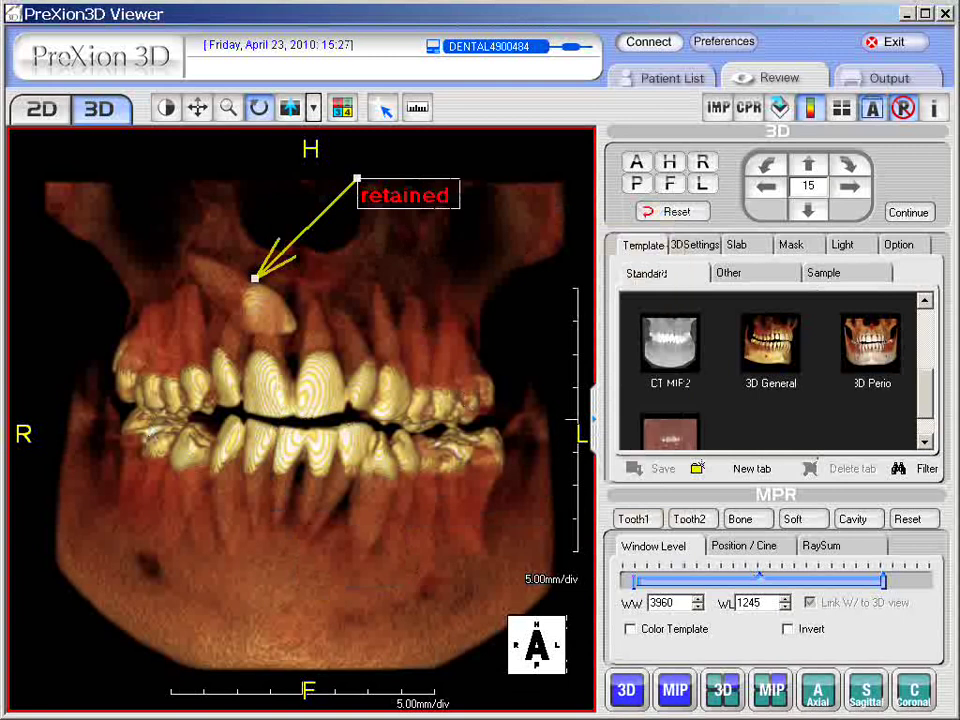
Place a text-only label without an arrow above the impacted tooth, clearing the stray letters and using the stored text "retained"
{"action": "key", "text": "t"}
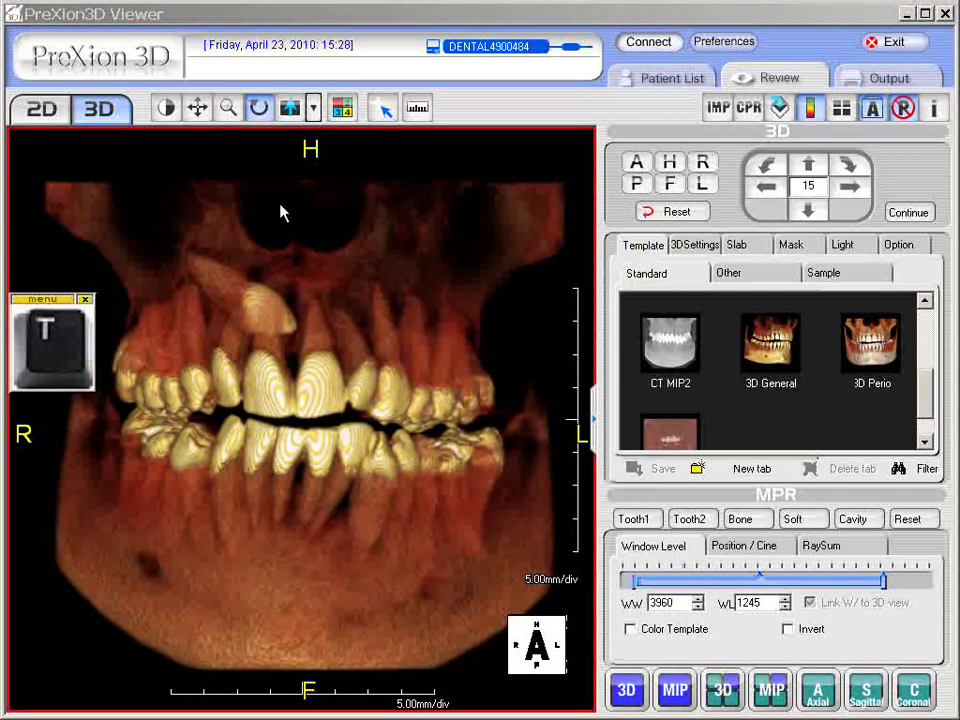
{"action": "left_click", "coordinate": [253, 211]}
{"action": "type", "text": "tttttttttt"}
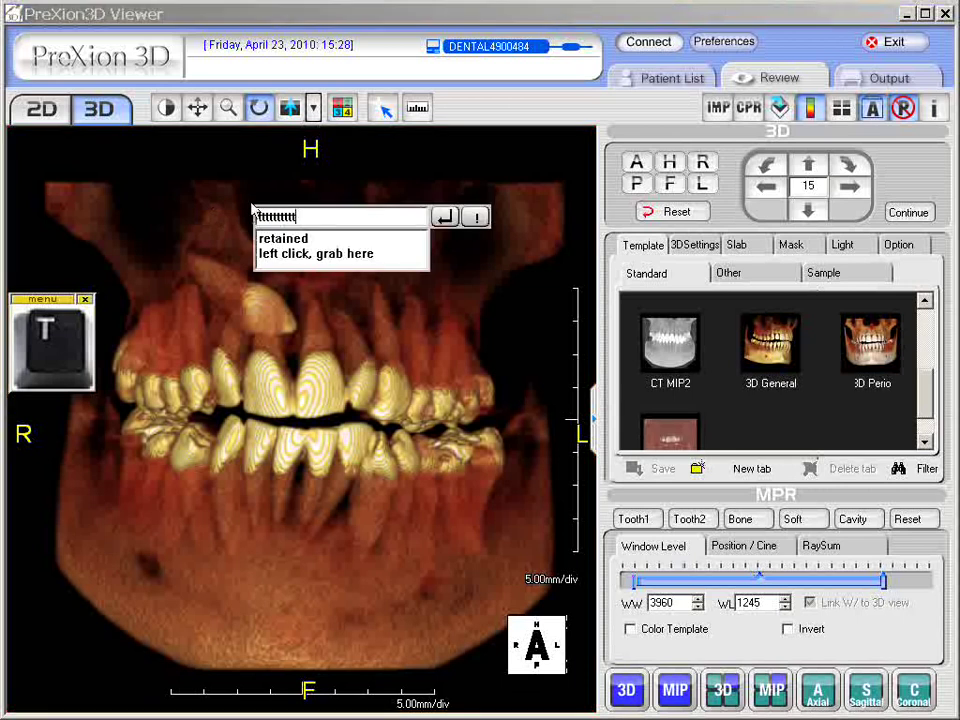
{"action": "type", "text": "ttttttttt"}
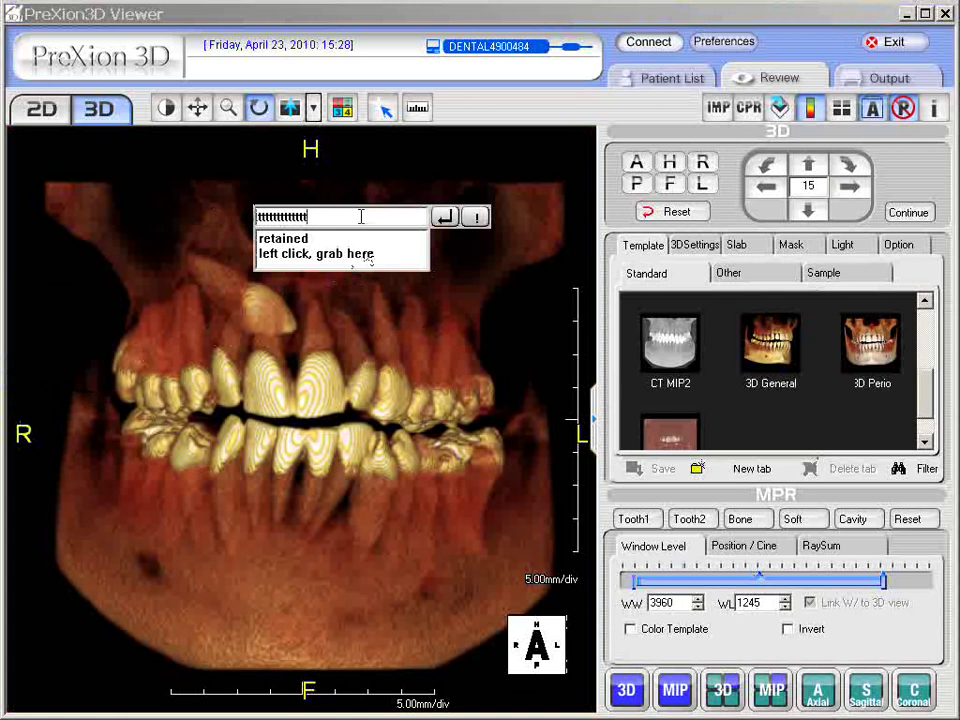
{"action": "key", "text": "BackSpace"}
{"action": "key", "text": "BackSpace"}
{"action": "key", "text": "BackSpace"}
{"action": "key", "text": "BackSpace"}
{"action": "key", "text": "BackSpace"}
{"action": "left_click", "coordinate": [290, 240]}
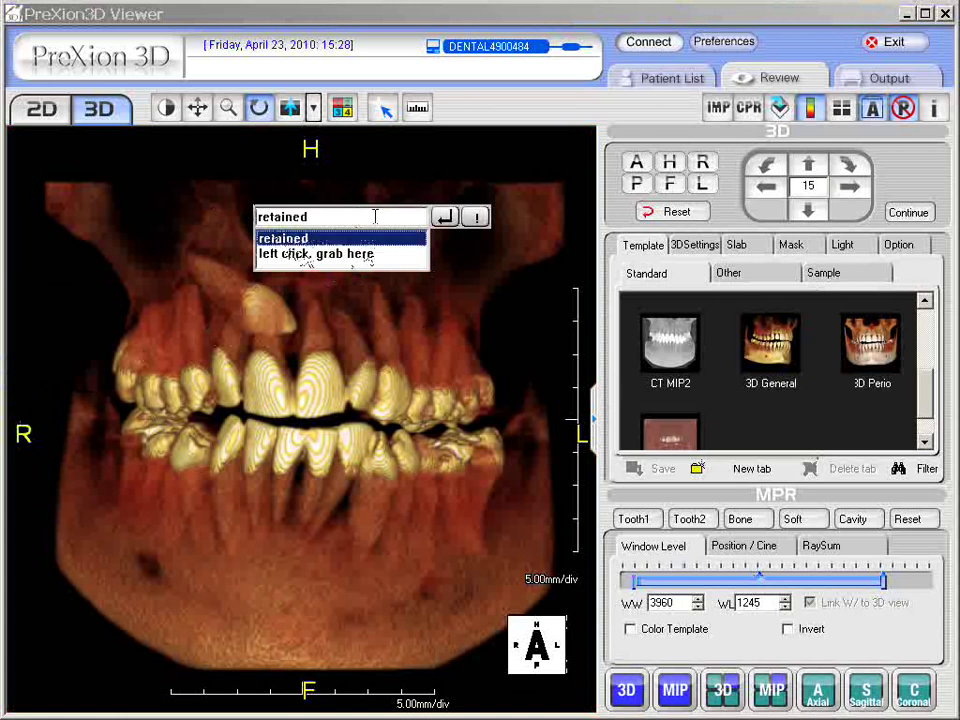
{"action": "left_click", "coordinate": [445, 216]}
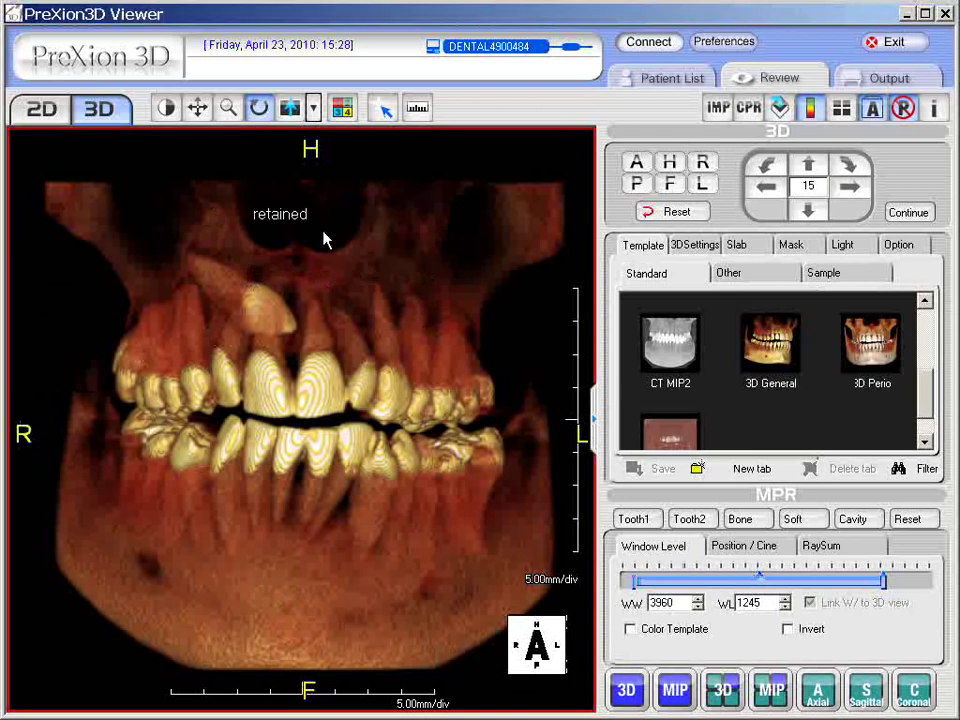
Move the text-only "retained" label slightly toward the patient's right, above the impacted tooth, and view its editing options without choosing any
{"action": "left_click_drag", "start_coordinate": [282, 214], "coordinate": [273, 217]}
{"action": "double_click", "coordinate": [277, 217]}
{"action": "right_click", "coordinate": [280, 238]}
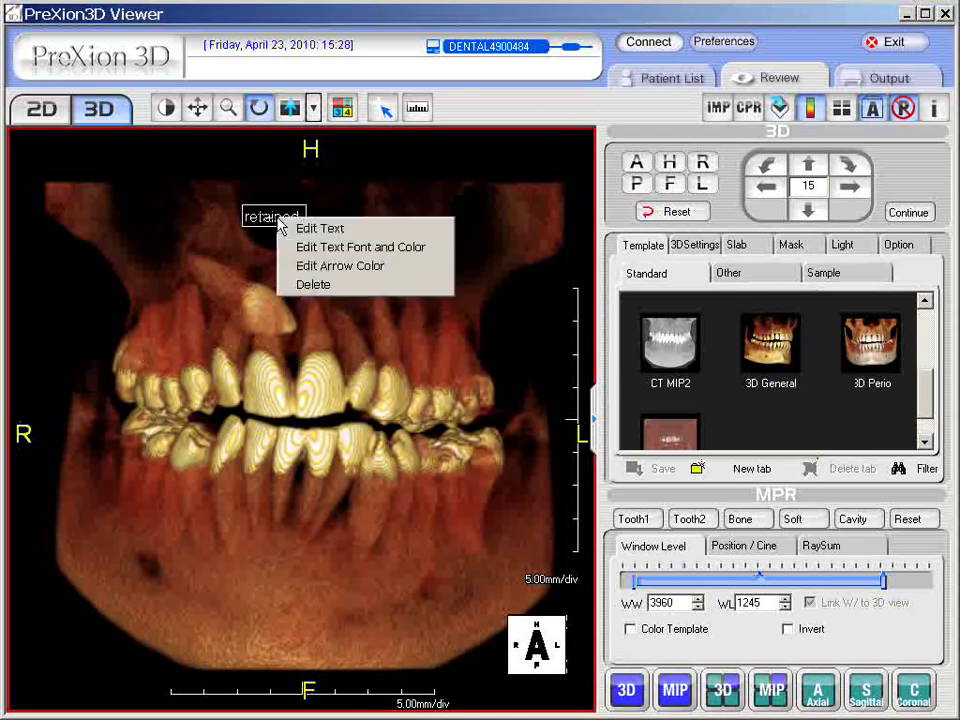
{"action": "left_click", "coordinate": [327, 200]}
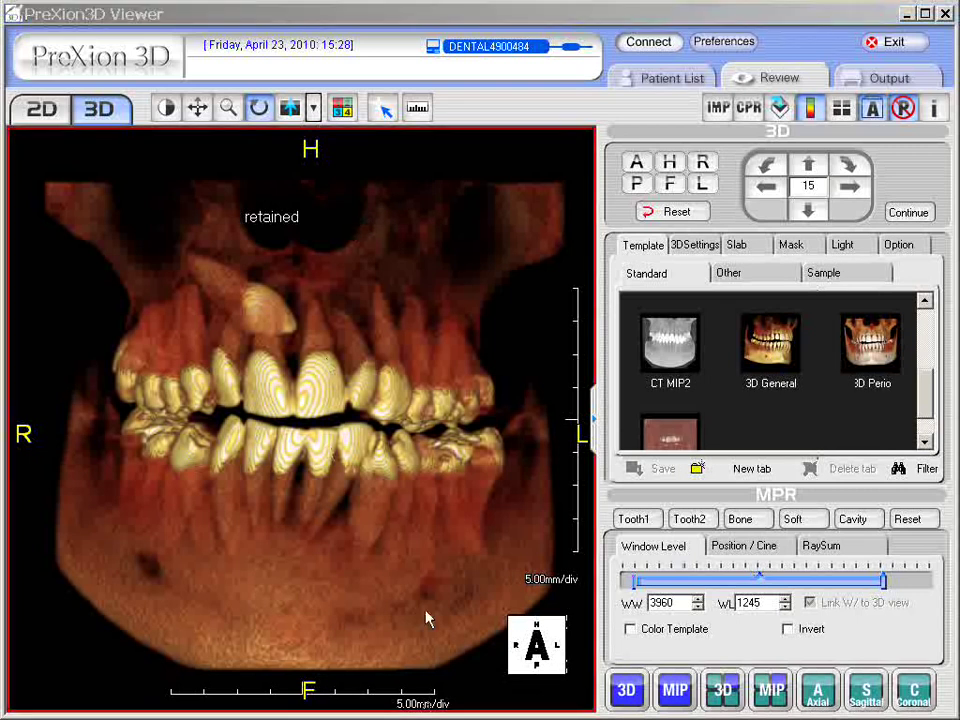
Delete the stored phrase "left click, grab here" from the label's saved text list and accept the list
{"action": "double_click", "coordinate": [281, 222]}
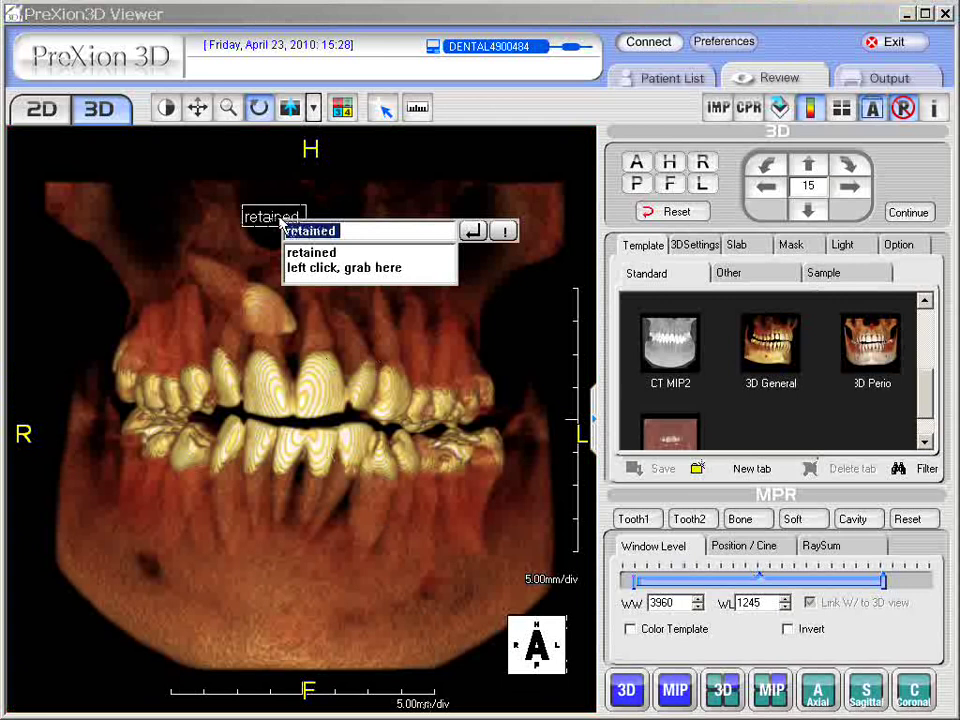
{"action": "left_click", "coordinate": [507, 235]}
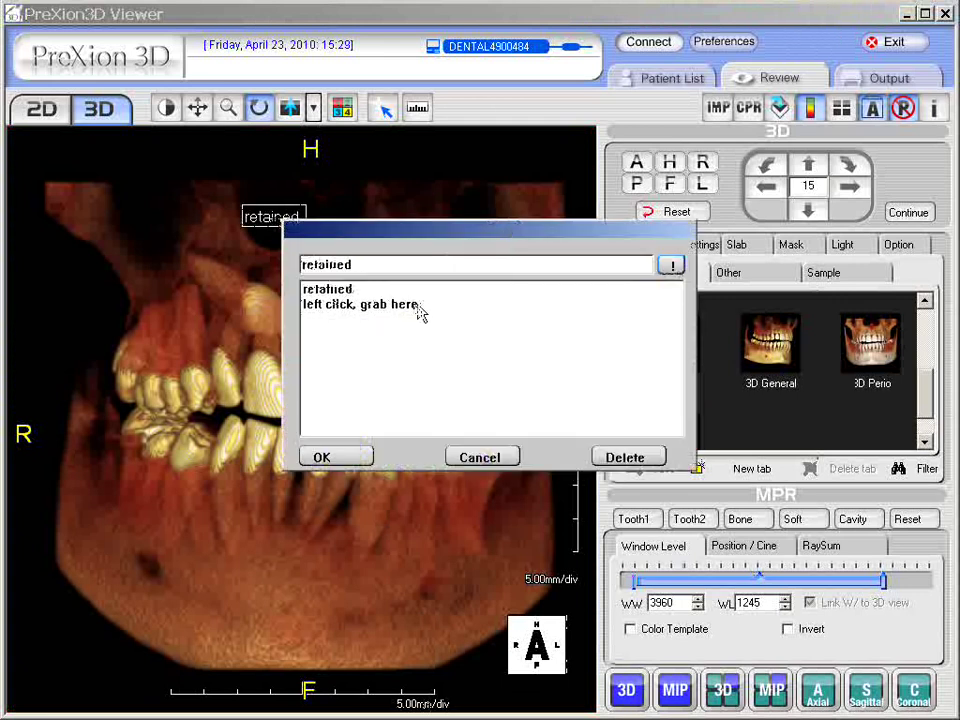
{"action": "left_click", "coordinate": [377, 305]}
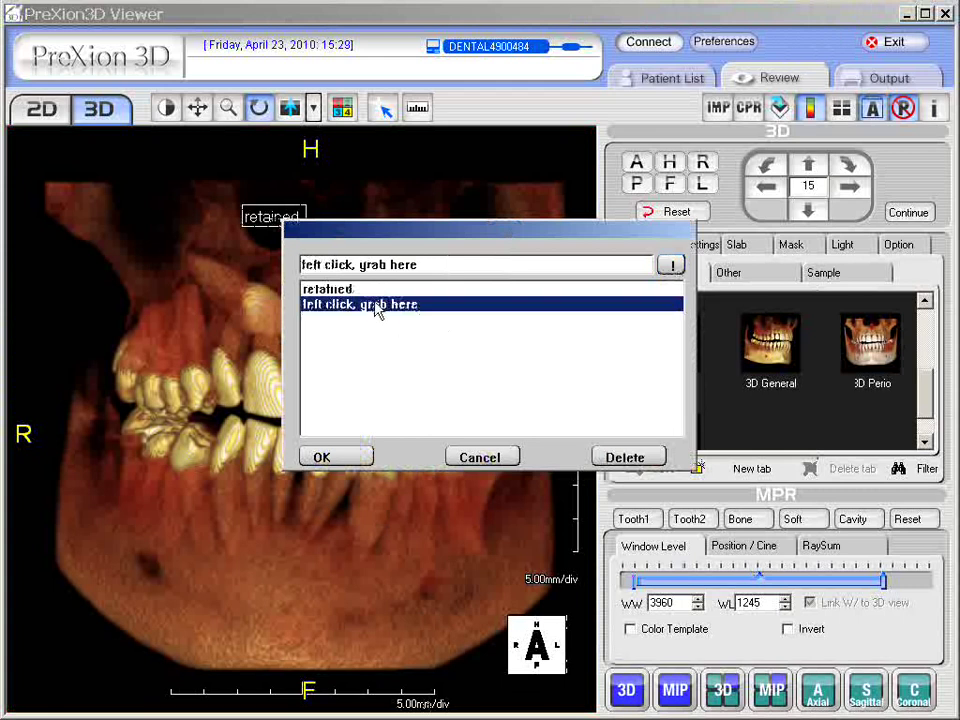
{"action": "left_click", "coordinate": [640, 455]}
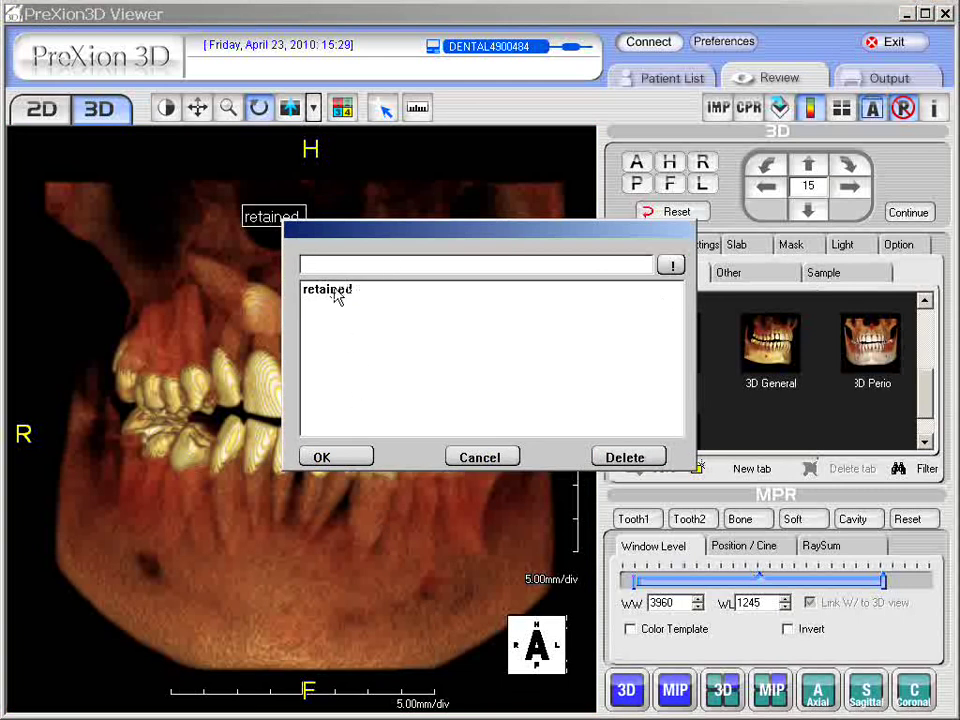
{"action": "left_click", "coordinate": [343, 456]}
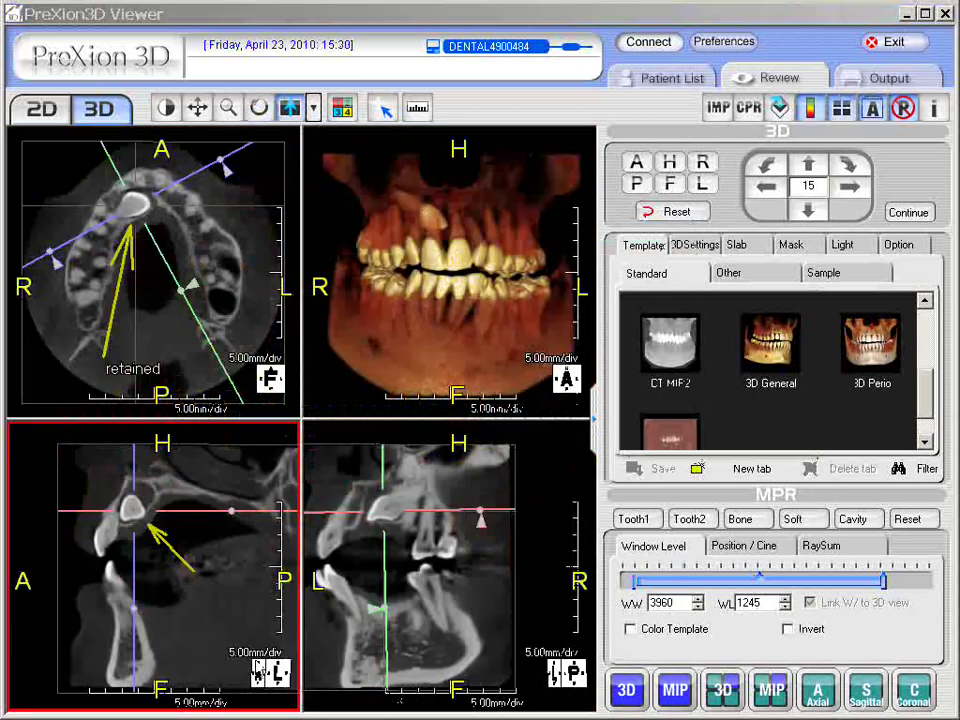
Move the whole arrow in the sagittal slice view slightly upward so it points at the crown of the impacted tooth
{"action": "left_click", "coordinate": [185, 561]}
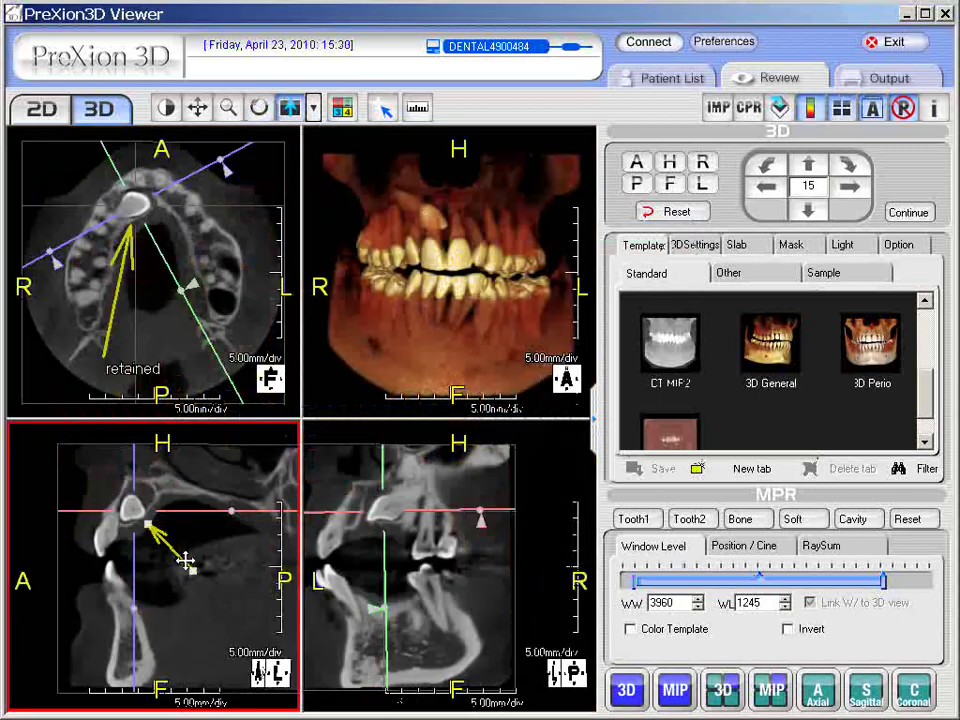
{"action": "mouse_move", "coordinate": [186, 562]}
{"action": "left_mouse_down"}
{"action": "mouse_move", "coordinate": [205, 568]}
{"action": "mouse_move", "coordinate": [182, 542]}
{"action": "mouse_move", "coordinate": [180, 566]}
{"action": "mouse_move", "coordinate": [156, 547]}
{"action": "mouse_move", "coordinate": [191, 553]}
{"action": "mouse_move", "coordinate": [180, 566]}
{"action": "mouse_move", "coordinate": [188, 552]}
{"action": "left_mouse_up"}
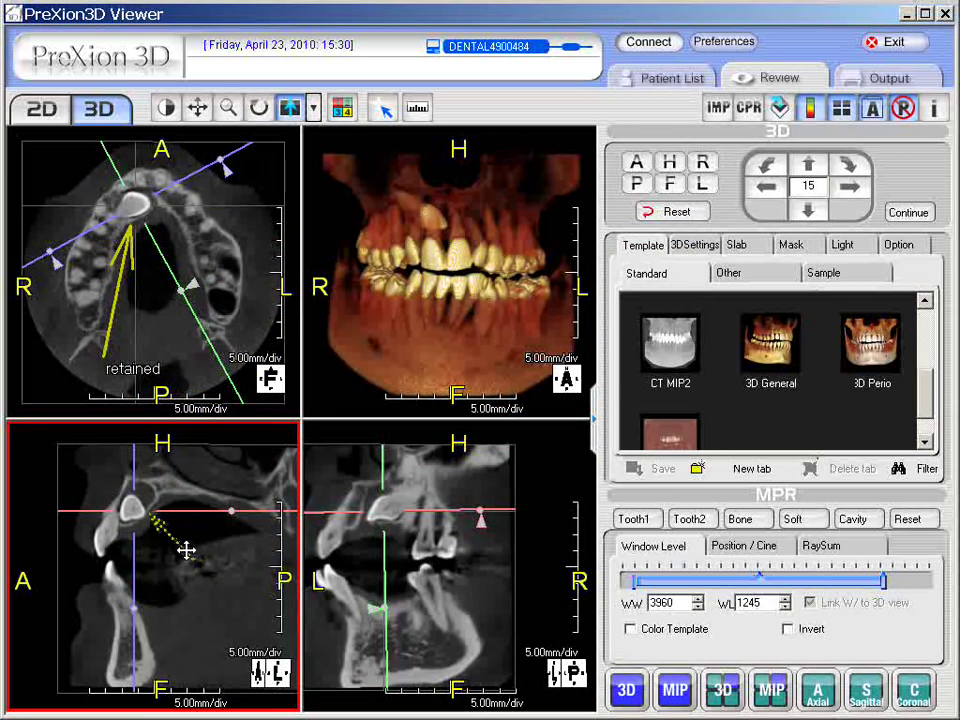
{"action": "left_click", "coordinate": [189, 551]}
{"action": "left_click", "coordinate": [506, 240]}
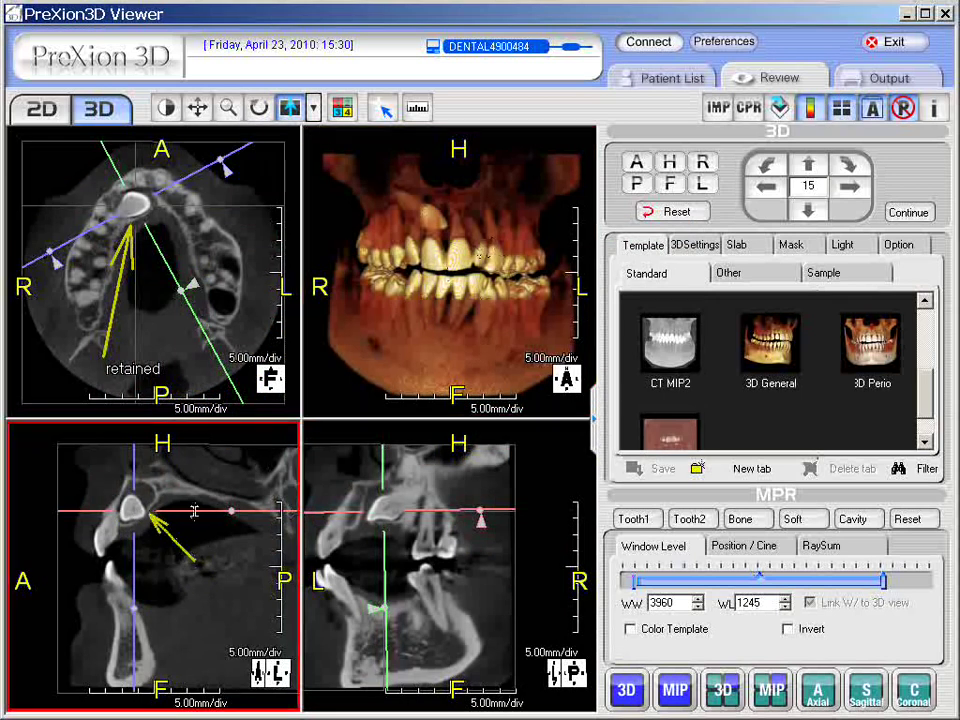
{"action": "left_click_drag", "start_coordinate": [189, 553], "coordinate": [192, 556]}
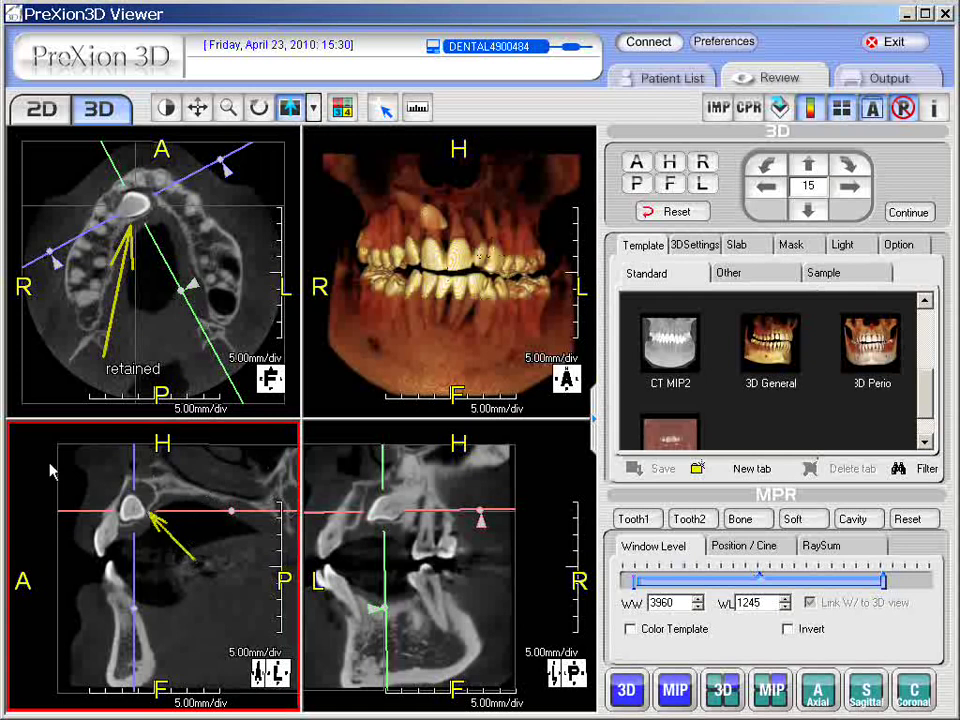
Add a text-only label with the stored text "retained" above the arrow in the sagittal slice view
{"action": "right_click", "coordinate": [190, 480]}
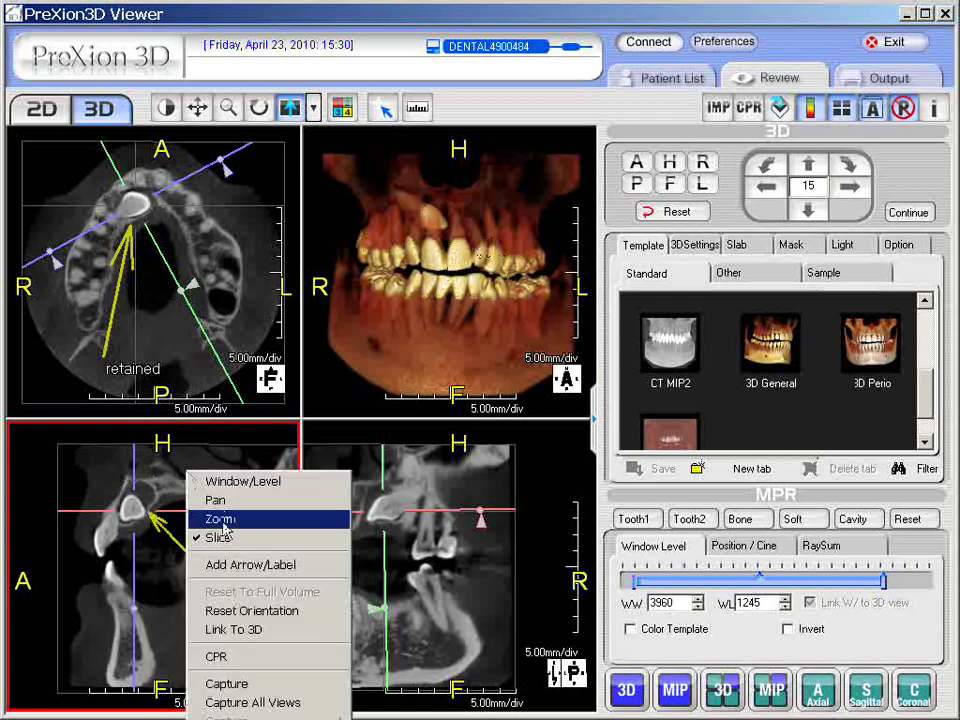
{"action": "left_click", "coordinate": [88, 476]}
{"action": "left_click_drag", "start_coordinate": [0, 474], "coordinate": [227, 595]}
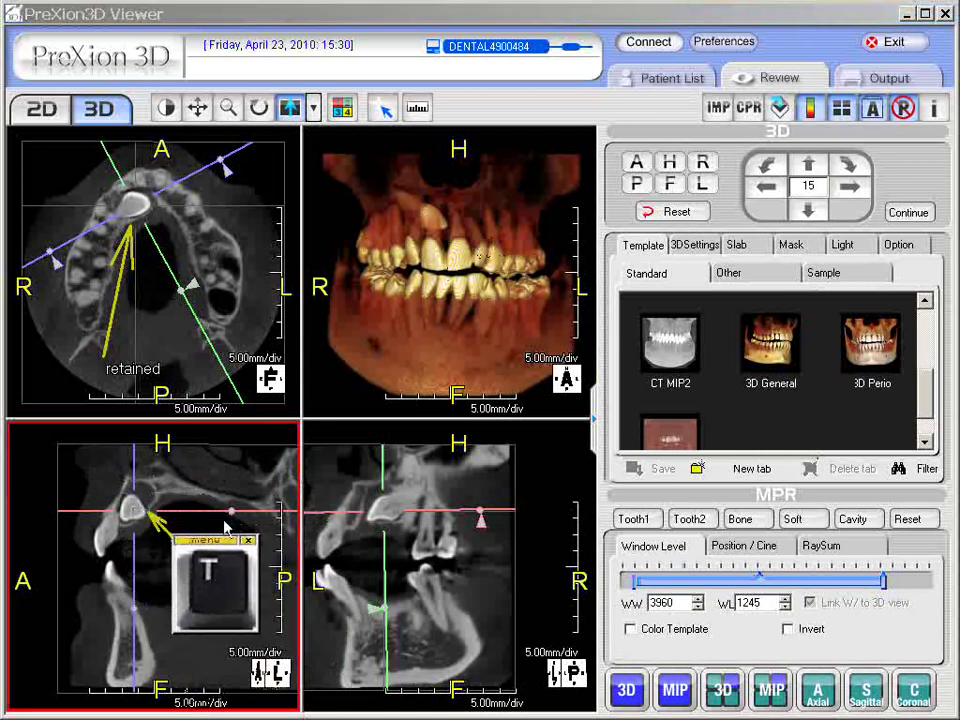
{"action": "left_click", "coordinate": [188, 470]}
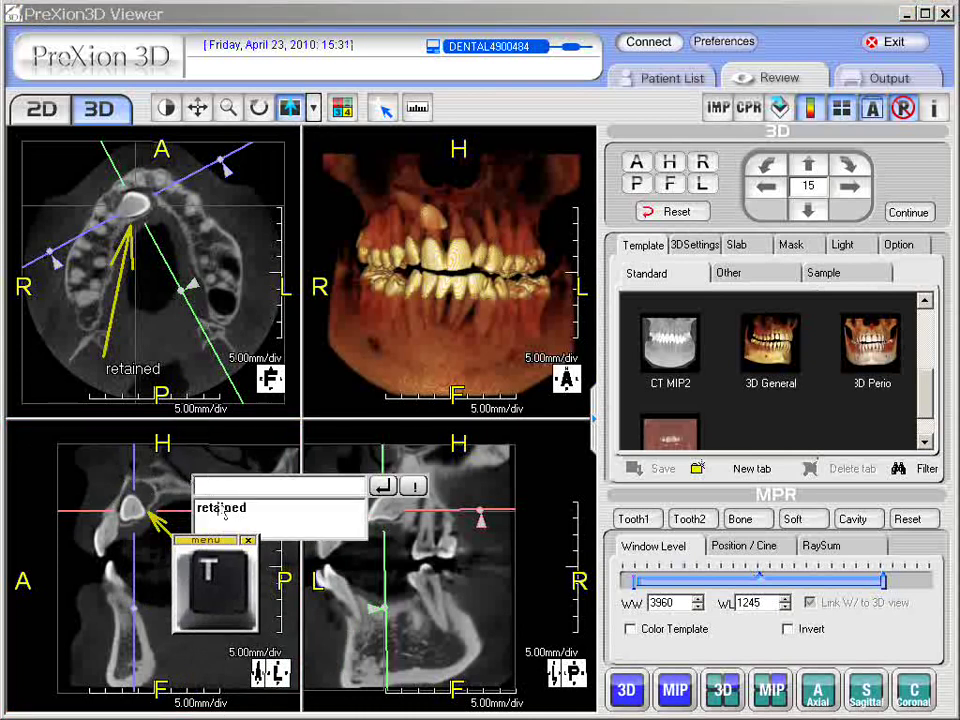
{"action": "left_click", "coordinate": [379, 491]}
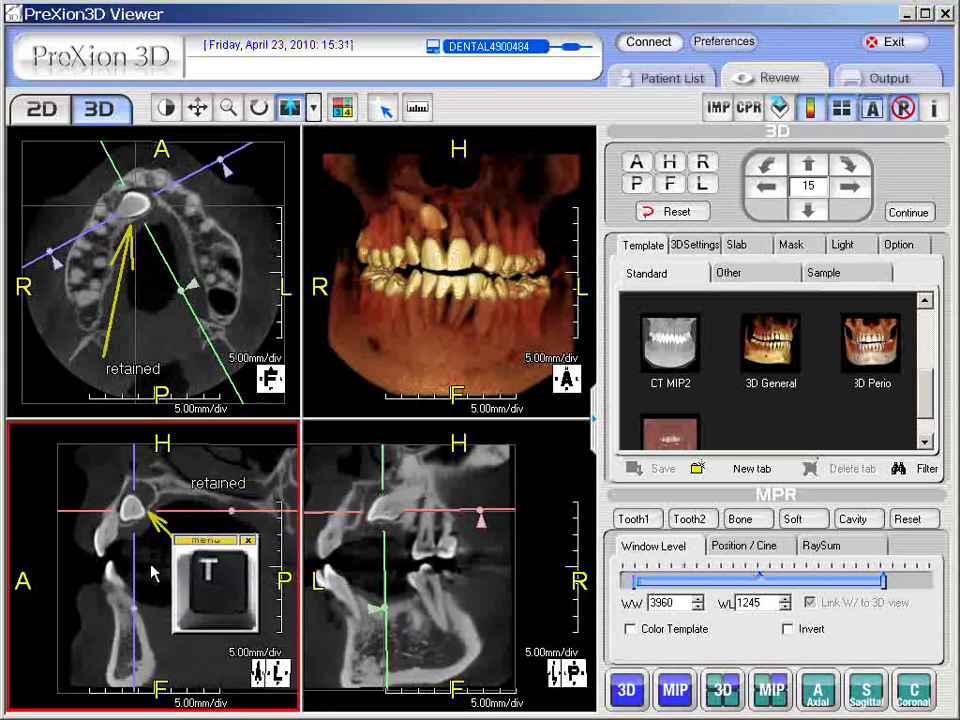
{"action": "mouse_move", "coordinate": [212, 579]}
{"action": "left_mouse_down"}
{"action": "mouse_move", "coordinate": [0, 508]}
{"action": "mouse_move", "coordinate": [0, 468]}
{"action": "left_mouse_up"}
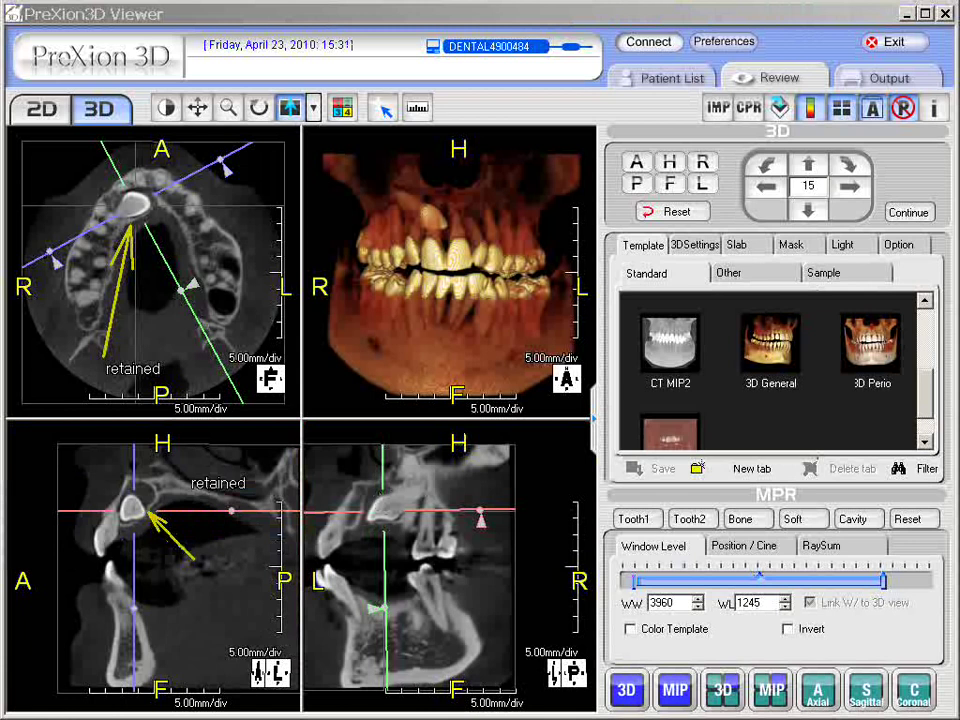
{"action": "left_click", "coordinate": [87, 427]}
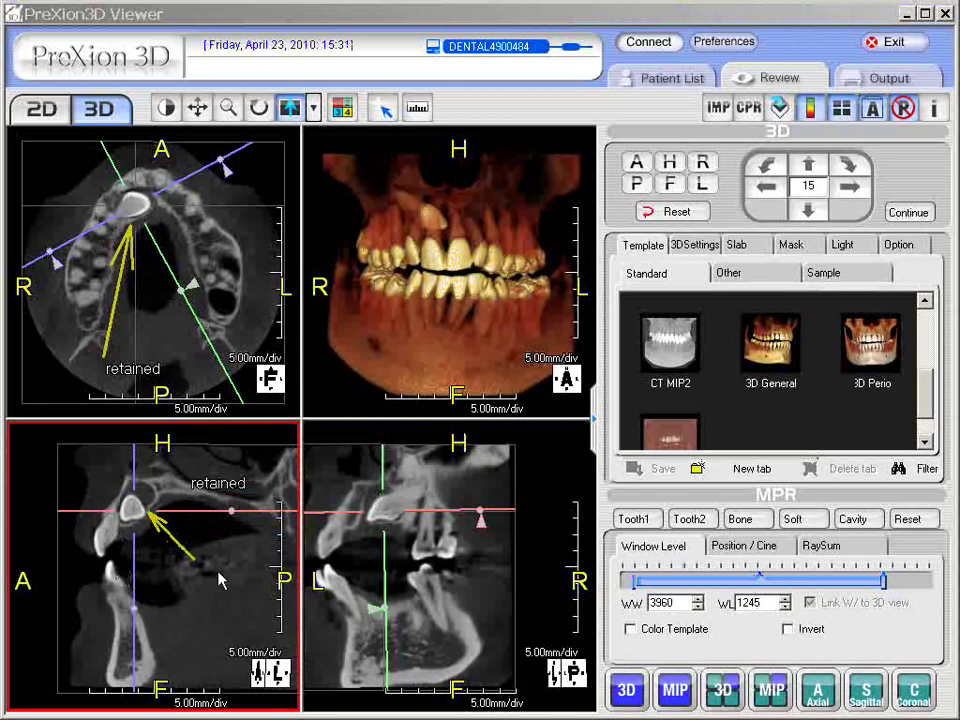
Capture all four annotated views and open the filming output page to check them in the 2x2 print format
{"action": "left_click", "coordinate": [802, 387]}
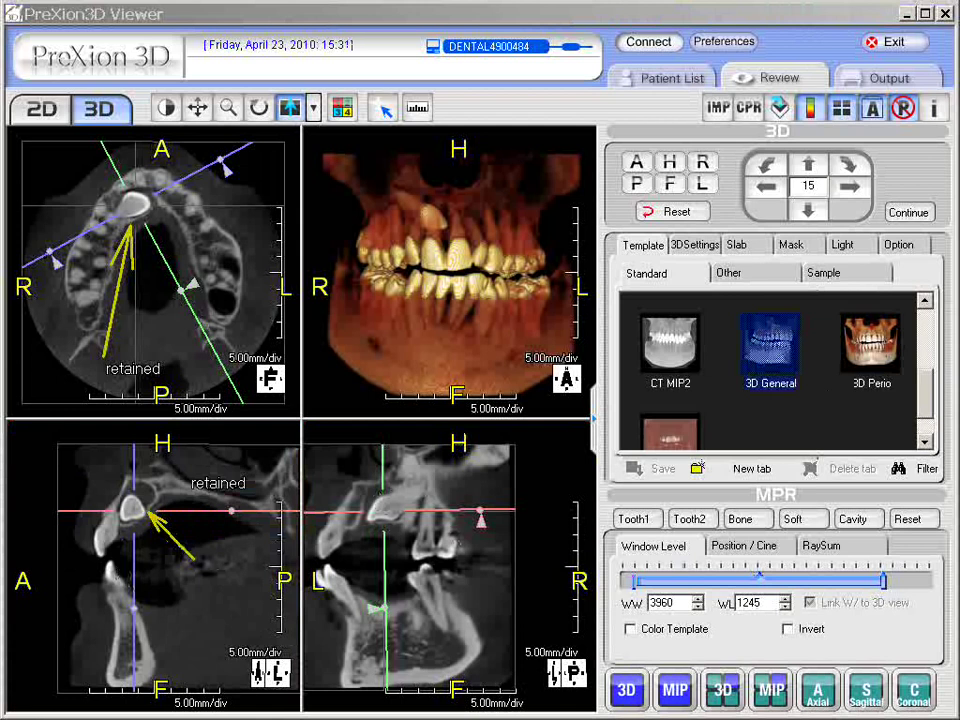
{"action": "right_click", "coordinate": [265, 483]}
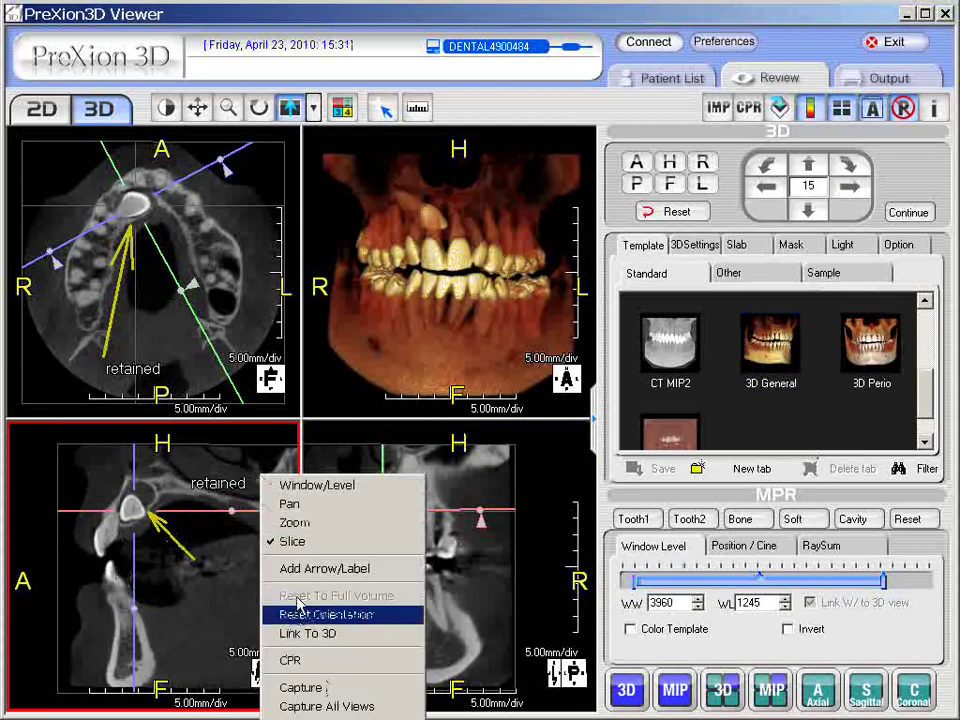
{"action": "left_click", "coordinate": [335, 705]}
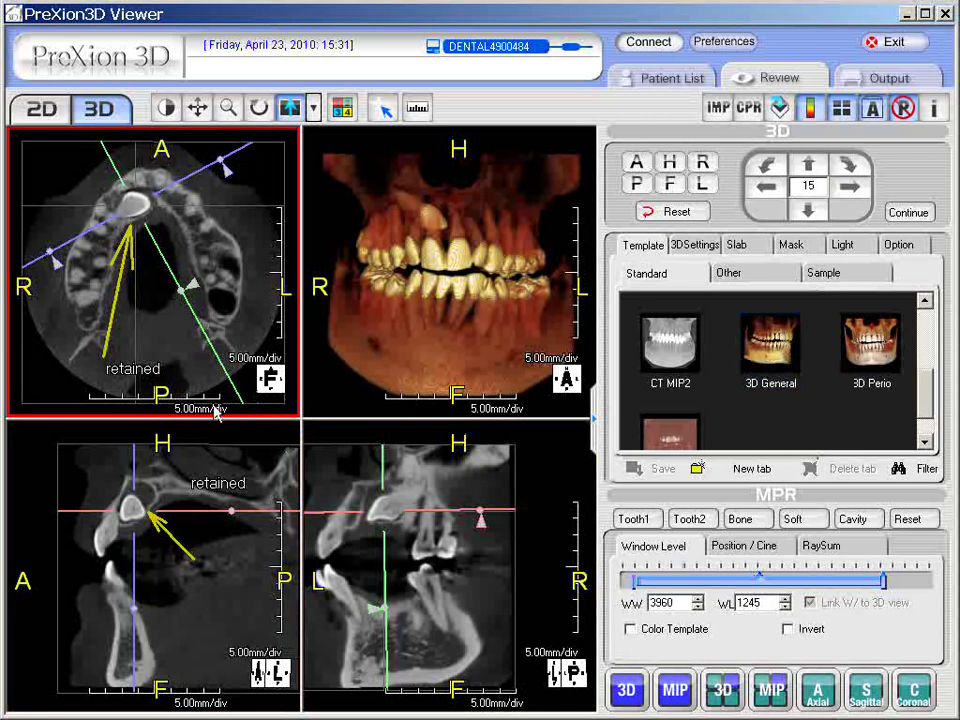
{"action": "left_click_drag", "start_coordinate": [600, 352], "coordinate": [220, 311]}
{"action": "left_click", "coordinate": [95, 255]}
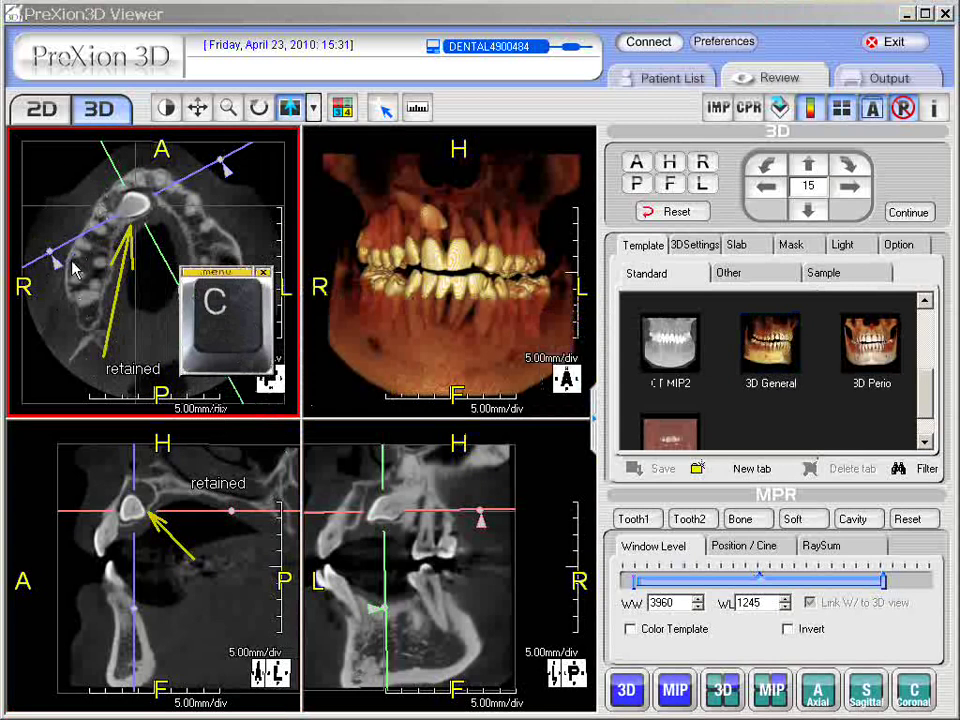
{"action": "left_click", "coordinate": [213, 306]}
{"action": "left_click", "coordinate": [885, 77]}
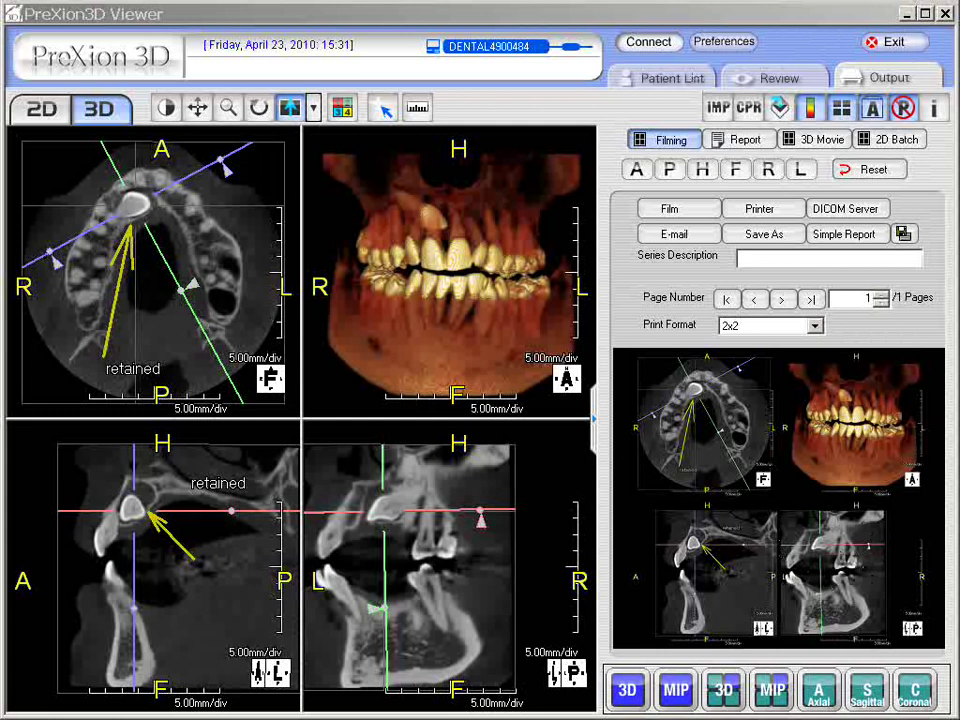
{"action": "left_click", "coordinate": [822, 572]}
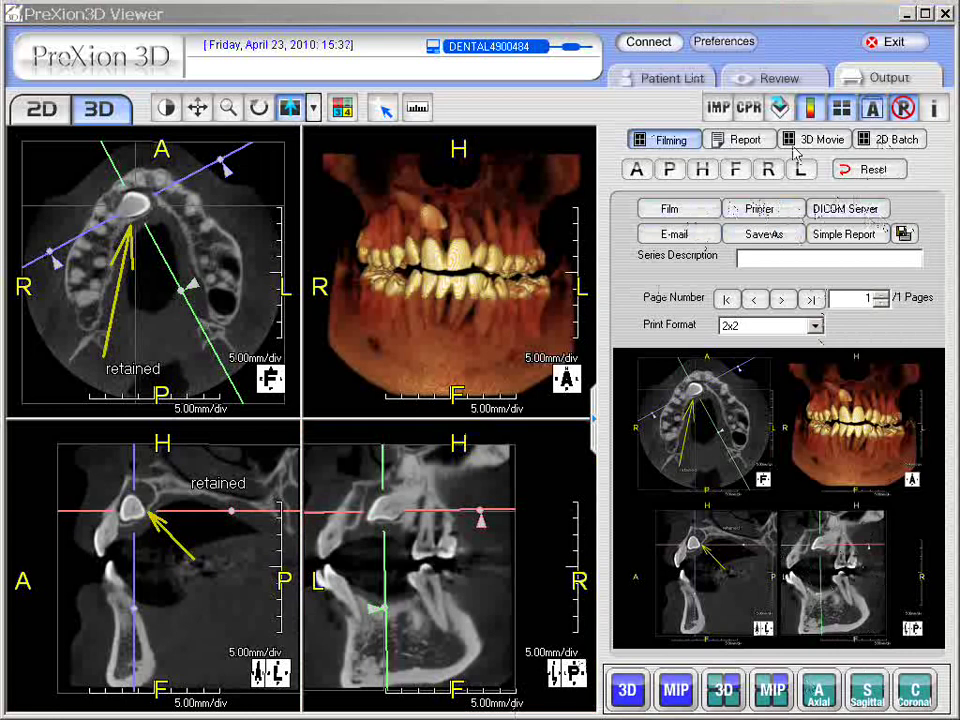
Return to the review workspace and reset the views to their default orientation and slice positions
{"action": "left_click", "coordinate": [776, 79]}
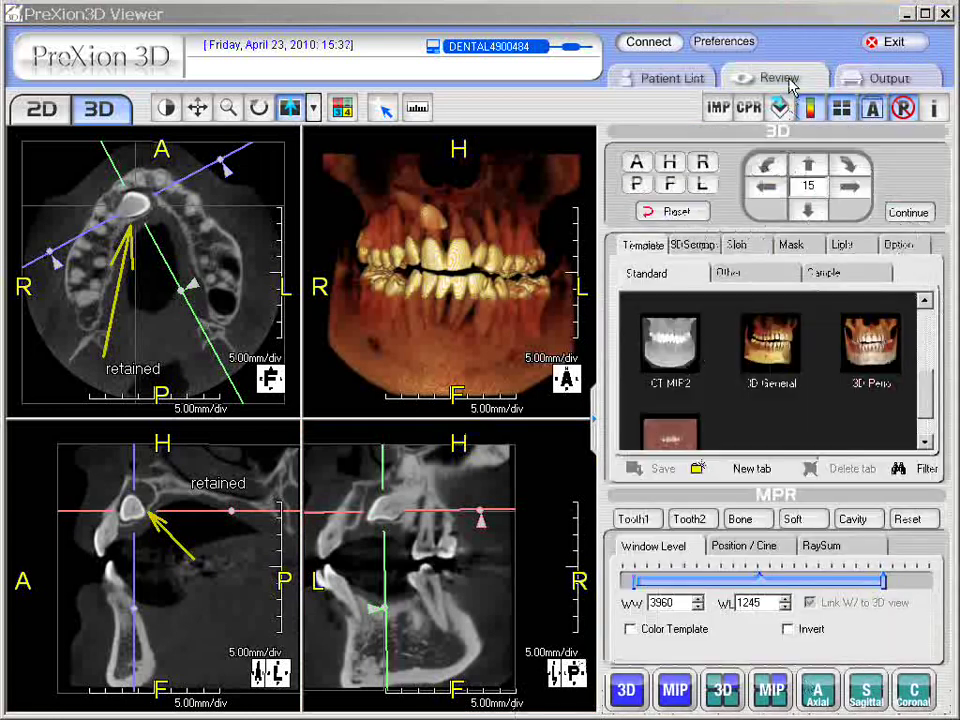
{"action": "left_click", "coordinate": [686, 216]}
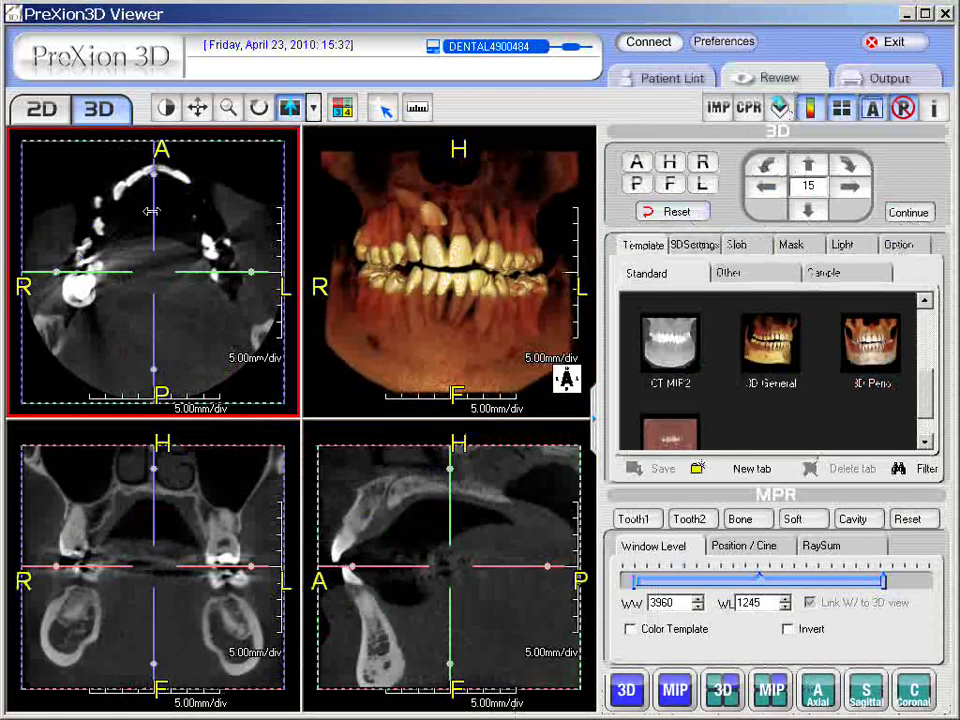